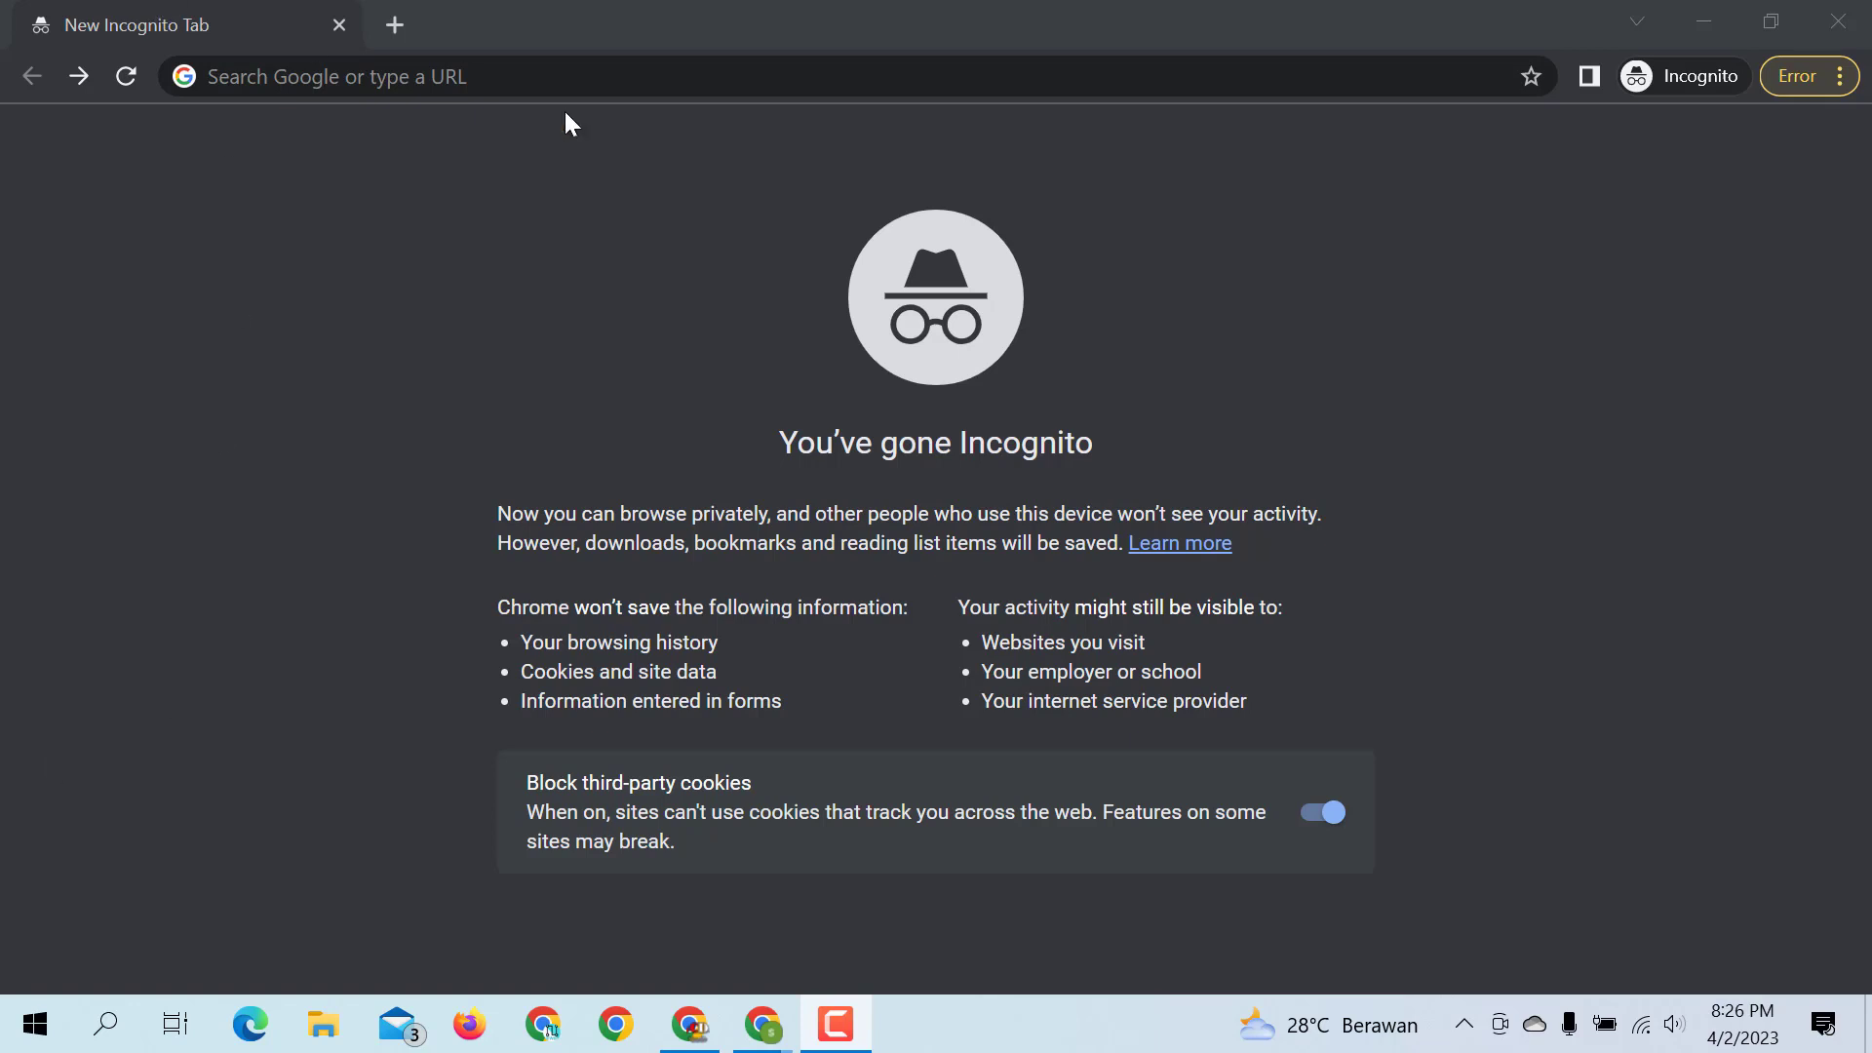
Step: Go to gmail.com and open the 'Create an account' Google sign-up form
left_click(579, 77)
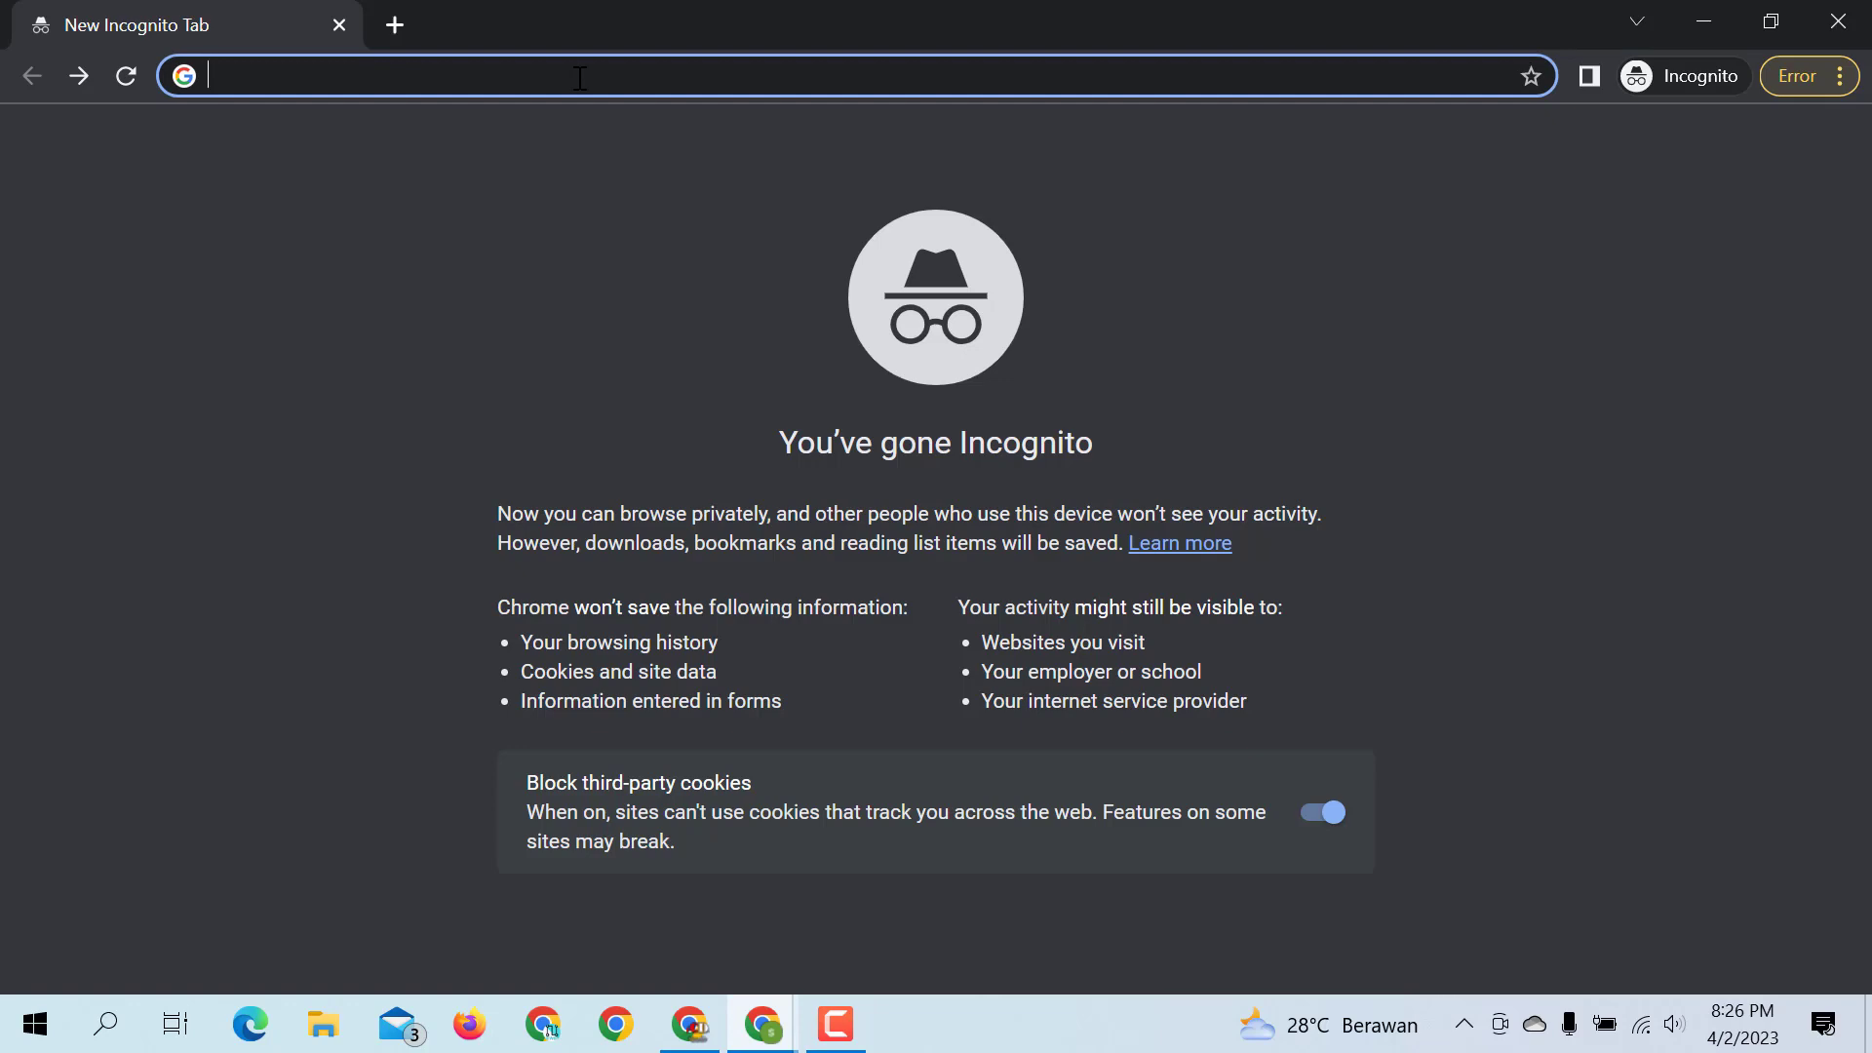
type("gmail.com")
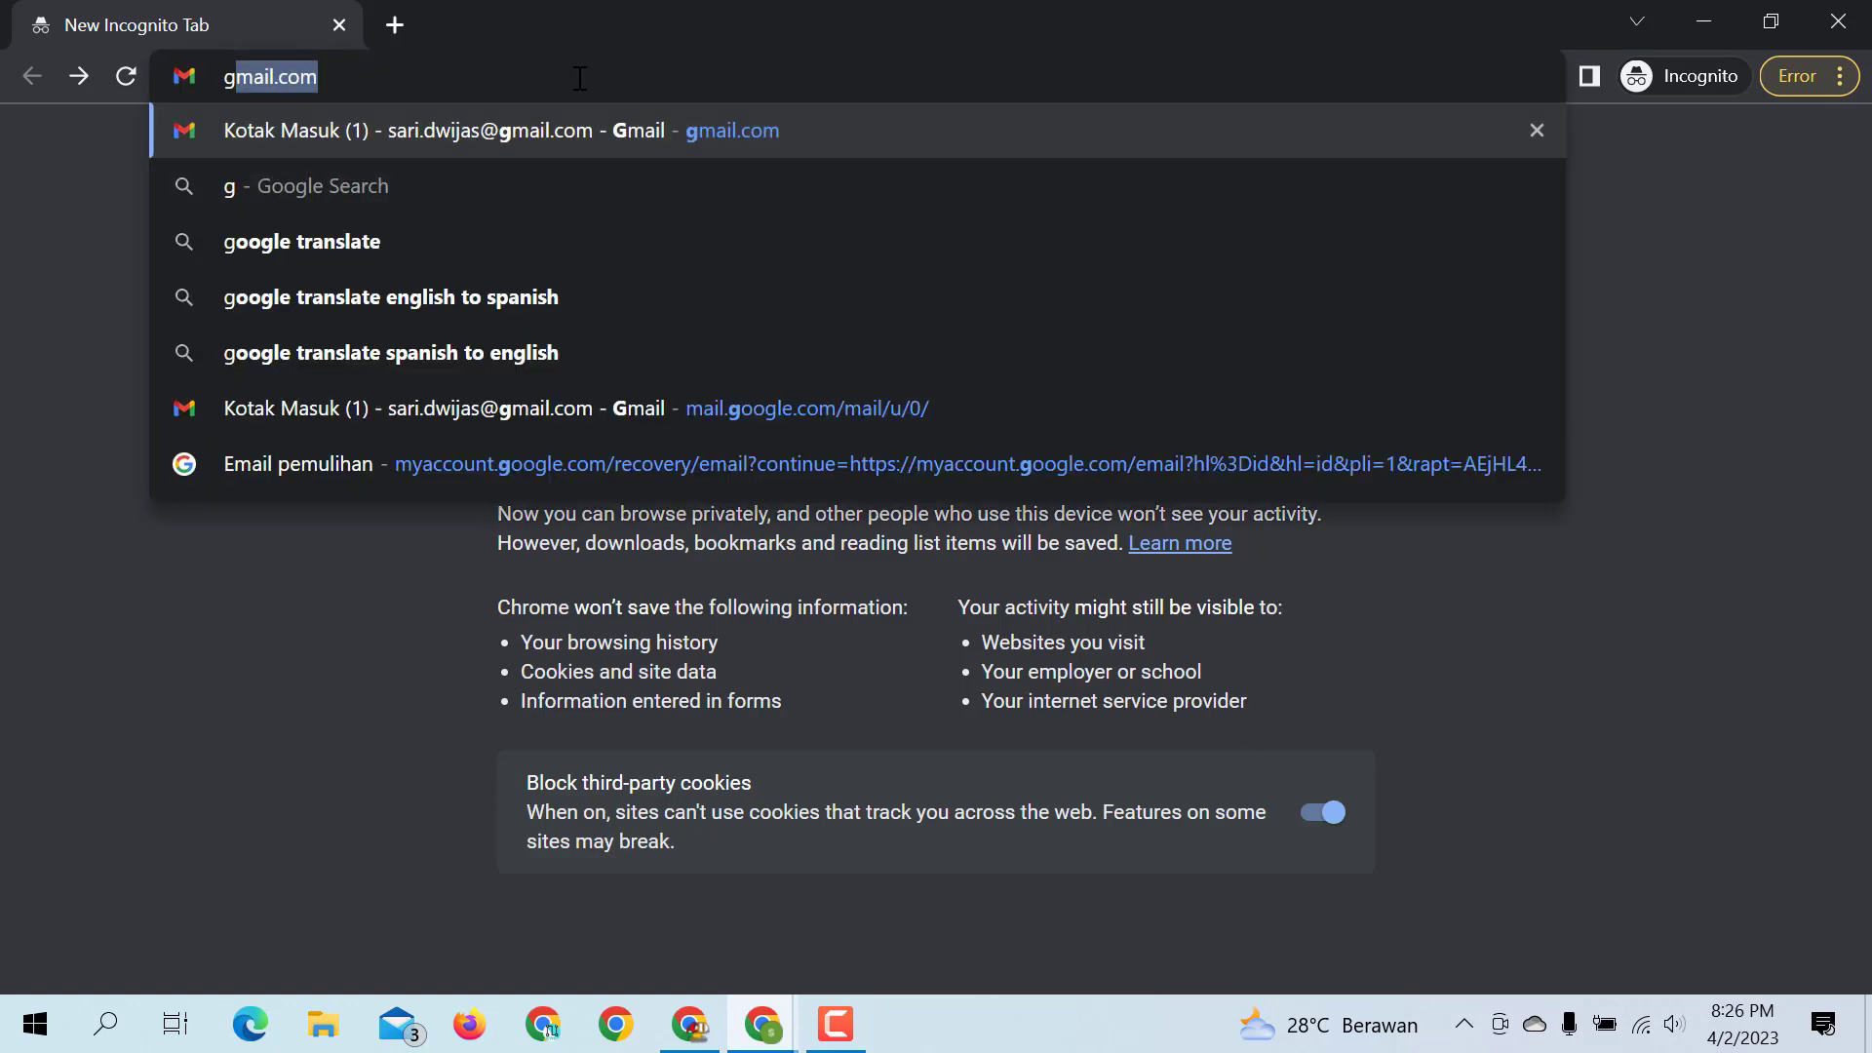
key("Return")
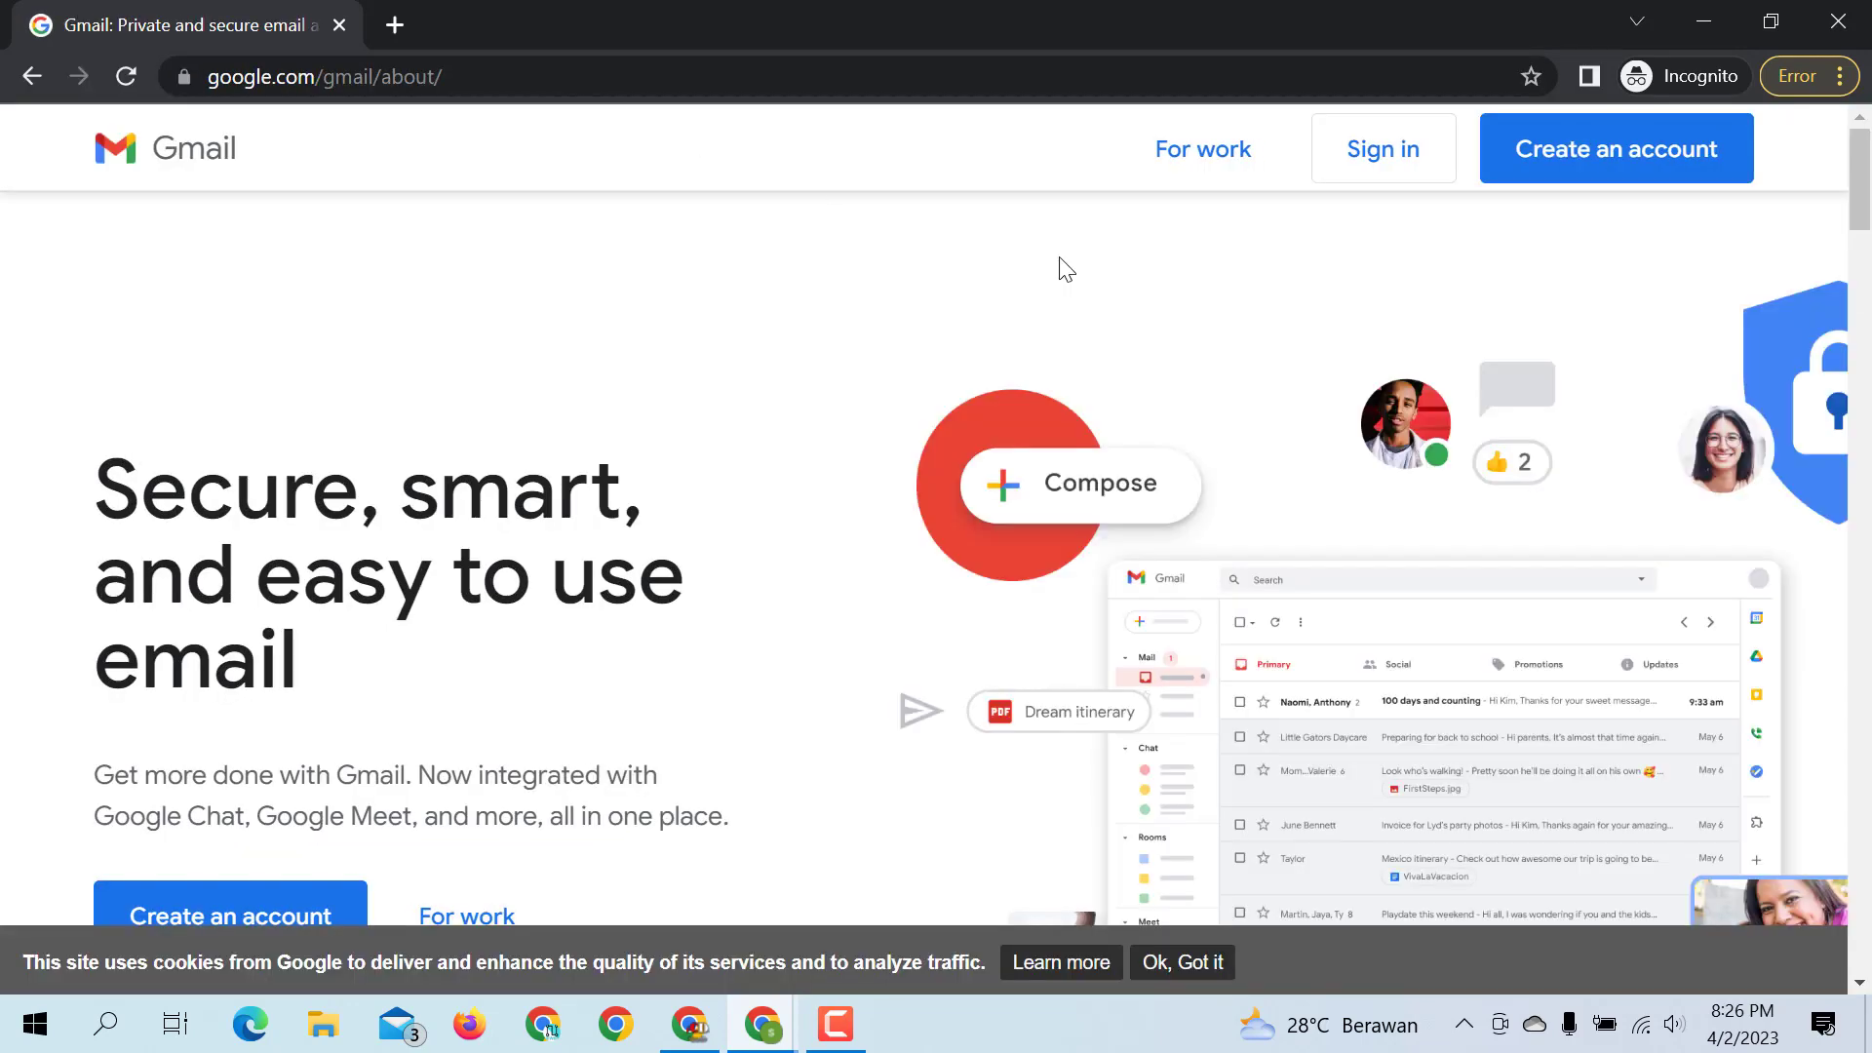
left_click(1545, 173)
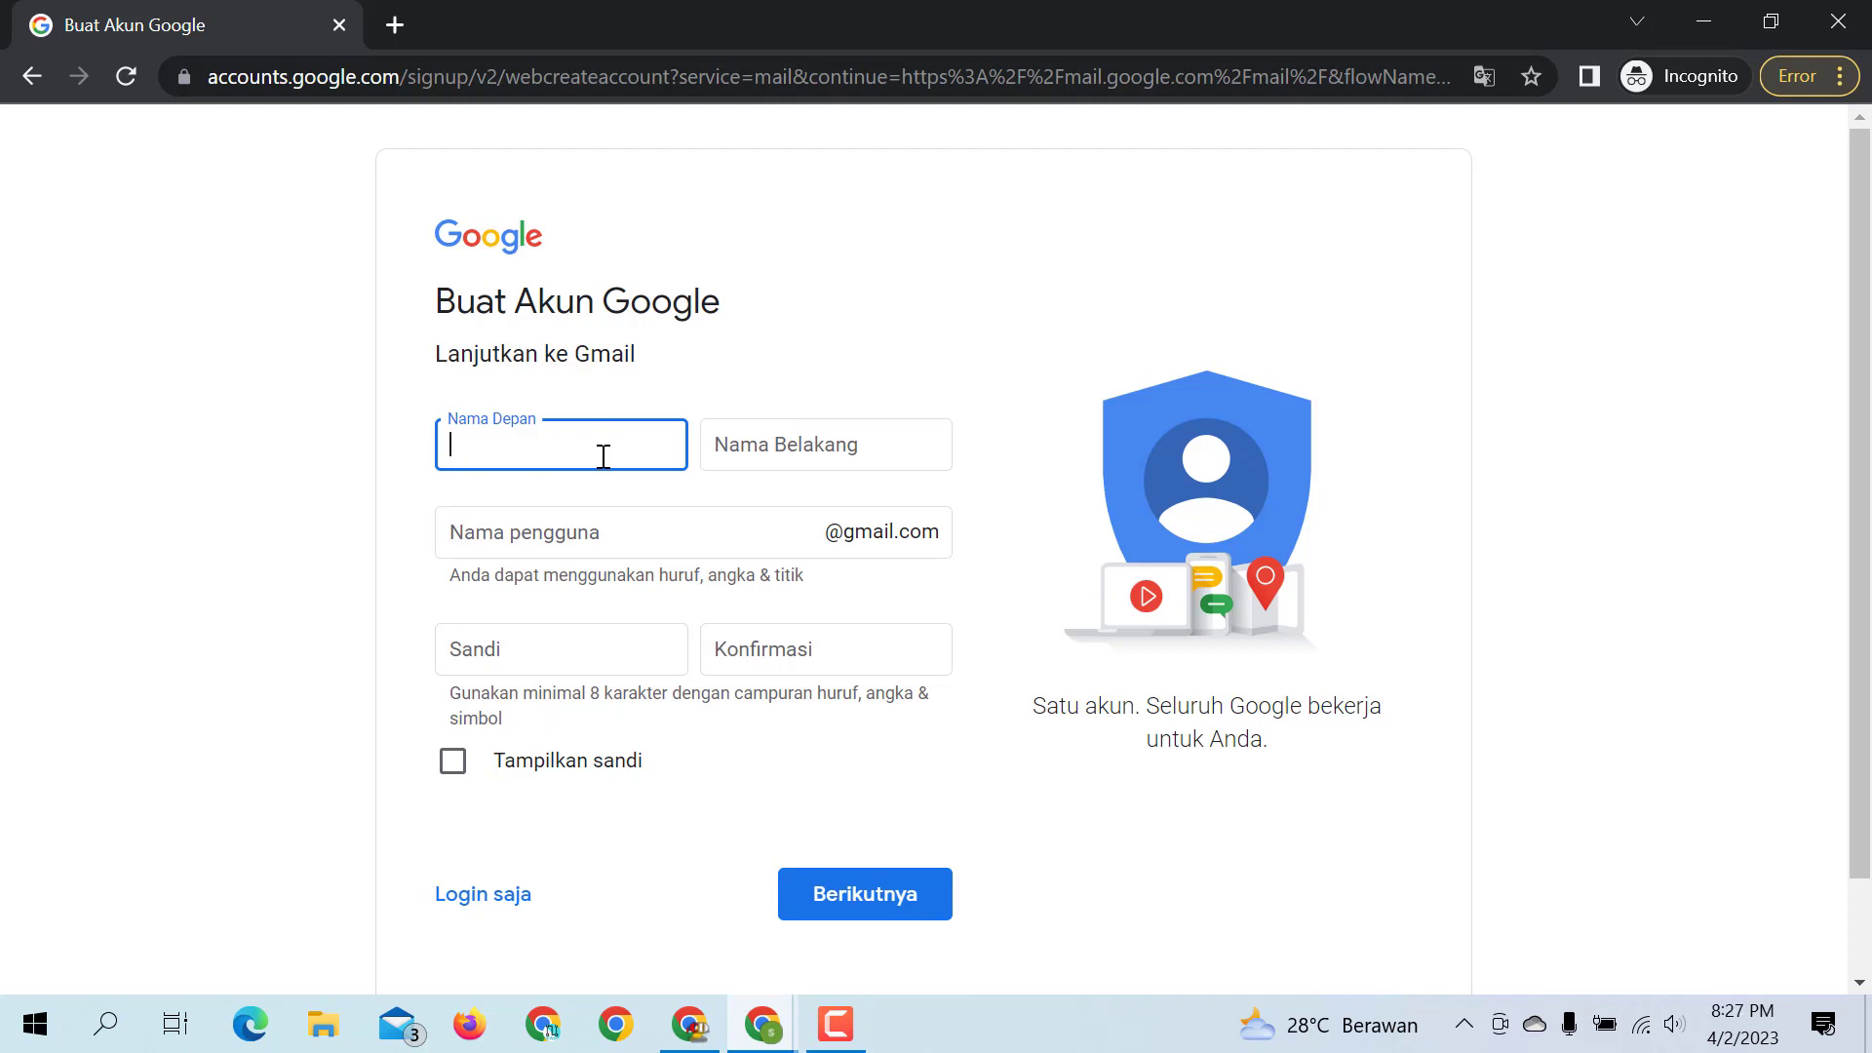
Step: Enter the first and last name, and replace the taken username with an available one
key("Tab")
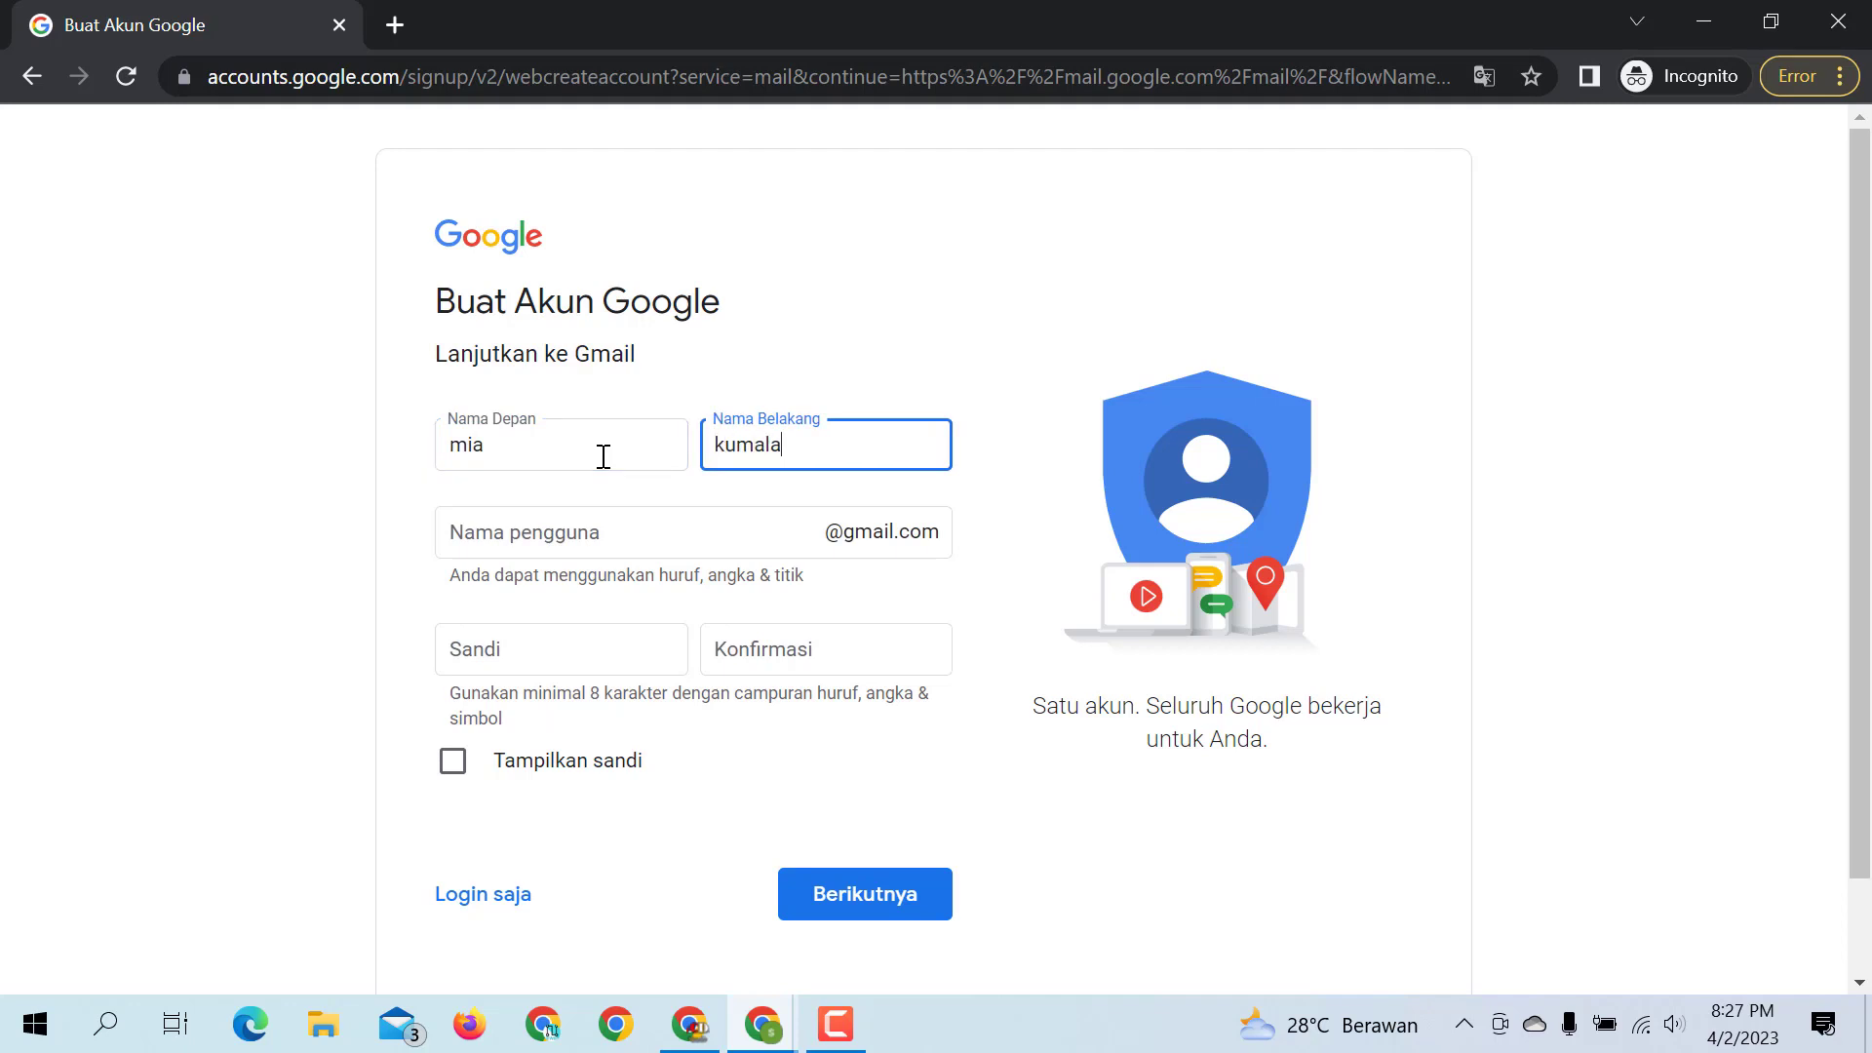
key("Tab")
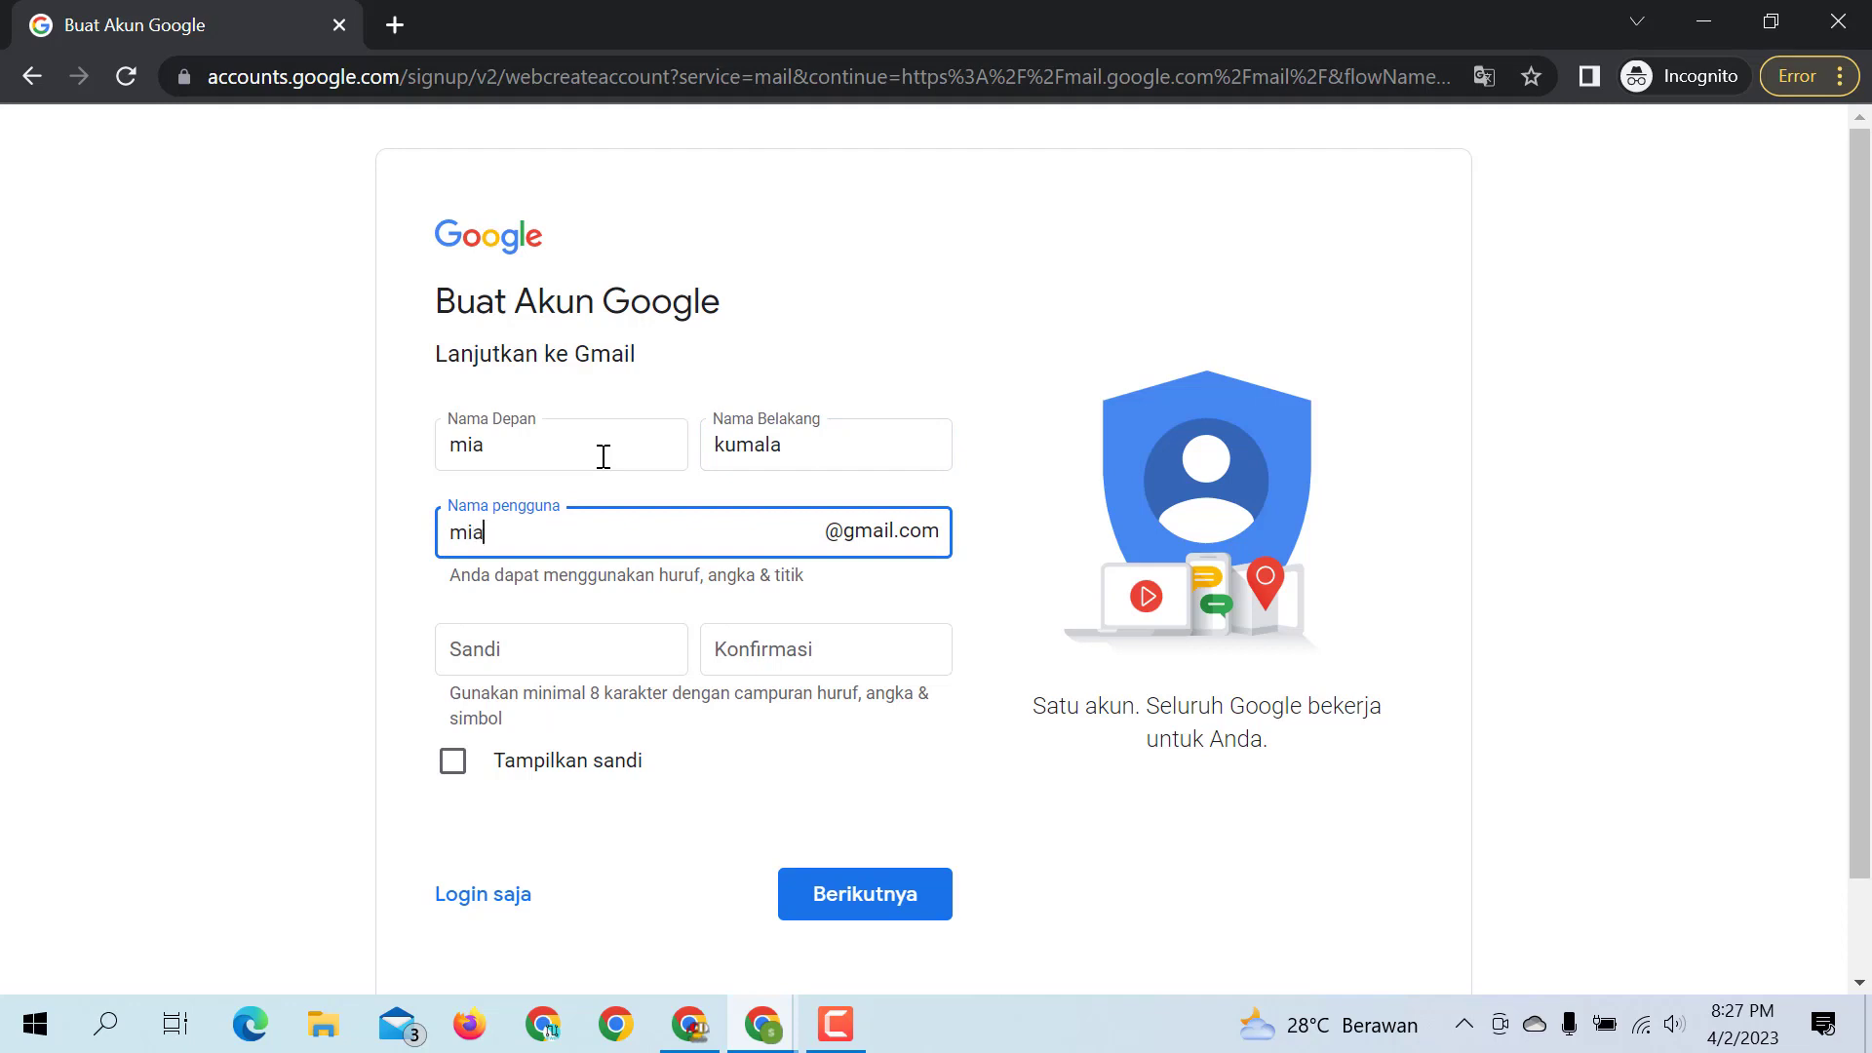
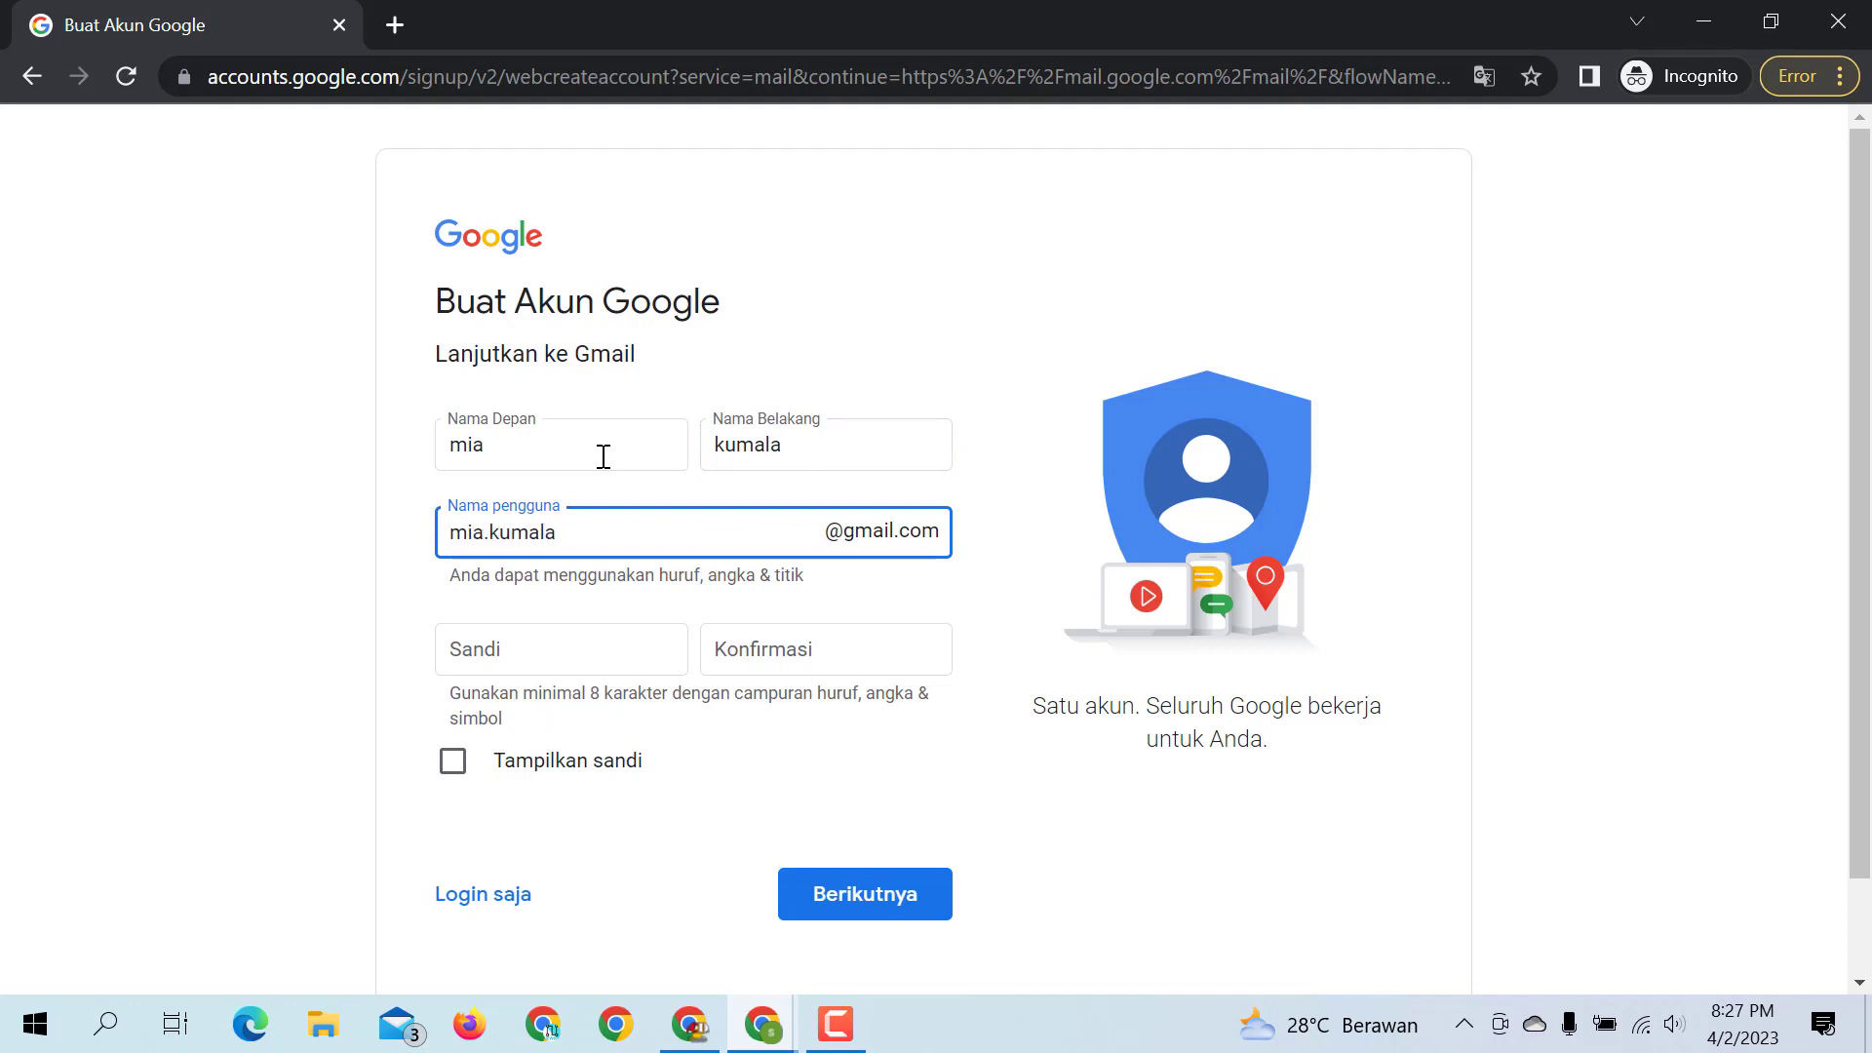
left_click(602, 649)
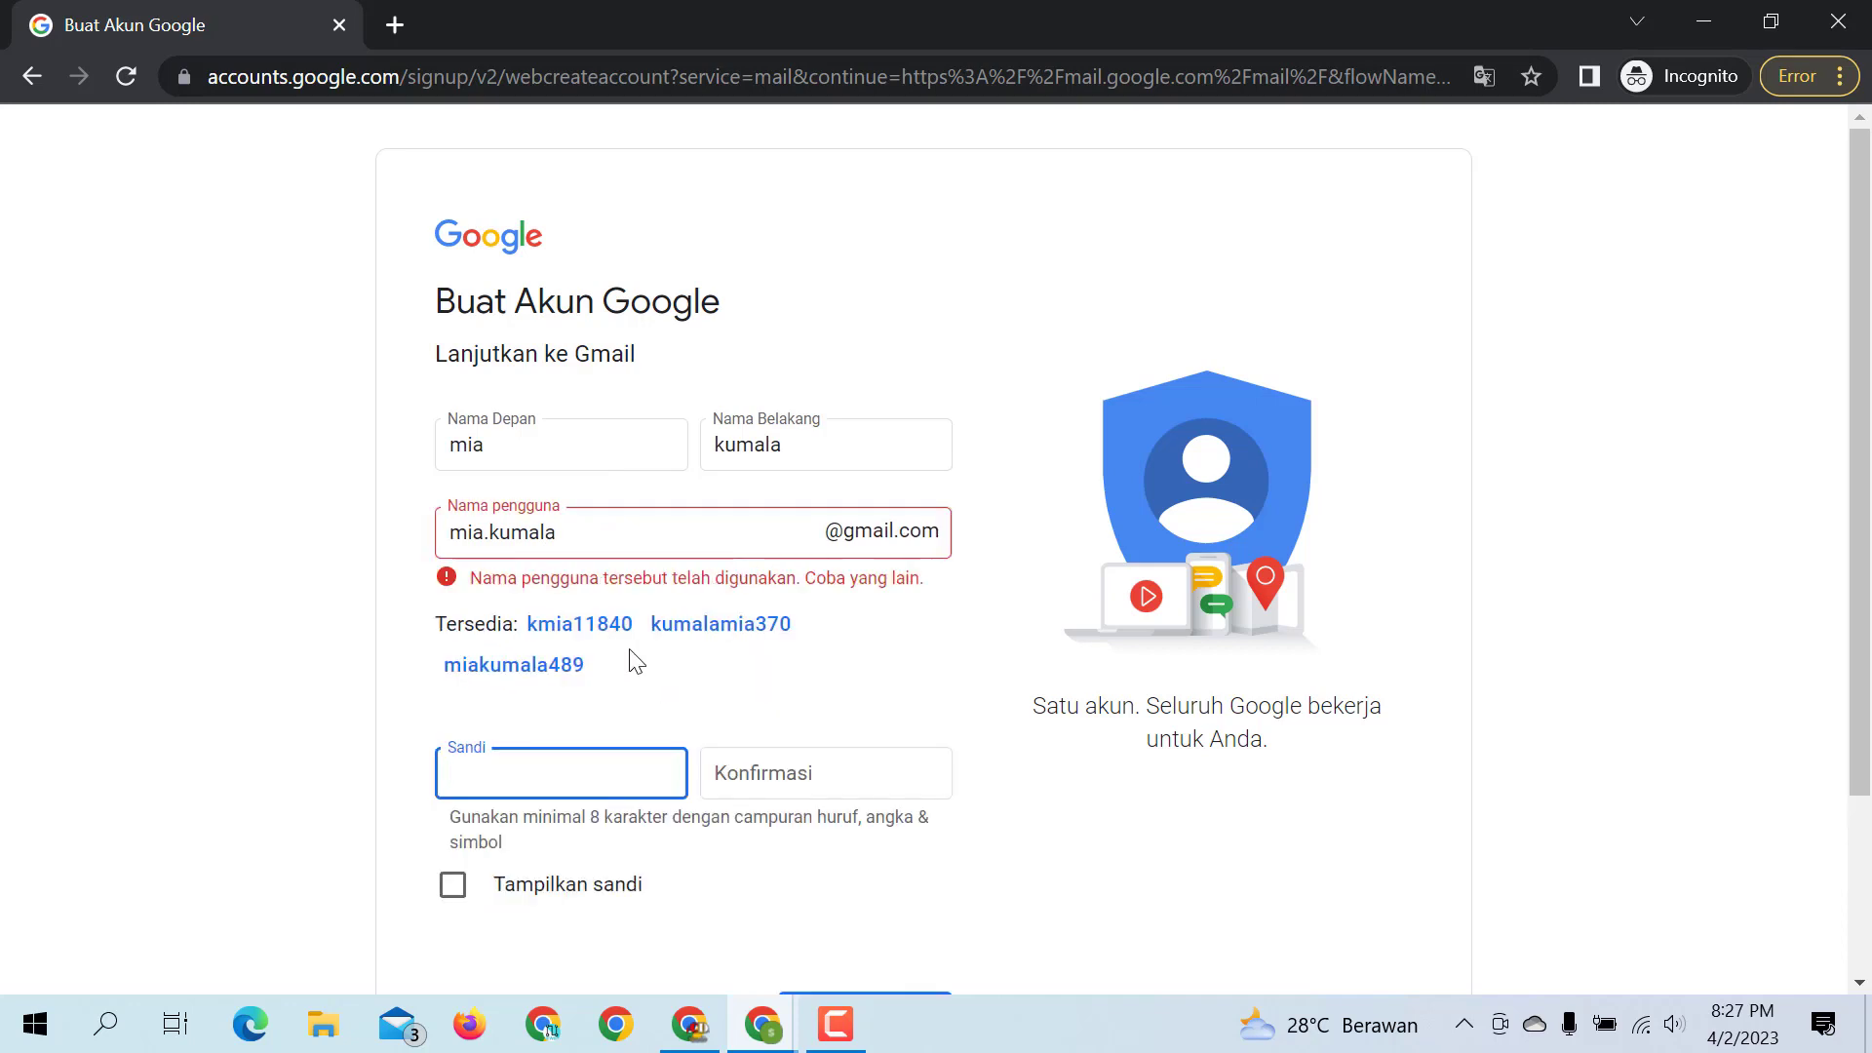
left_click(618, 527)
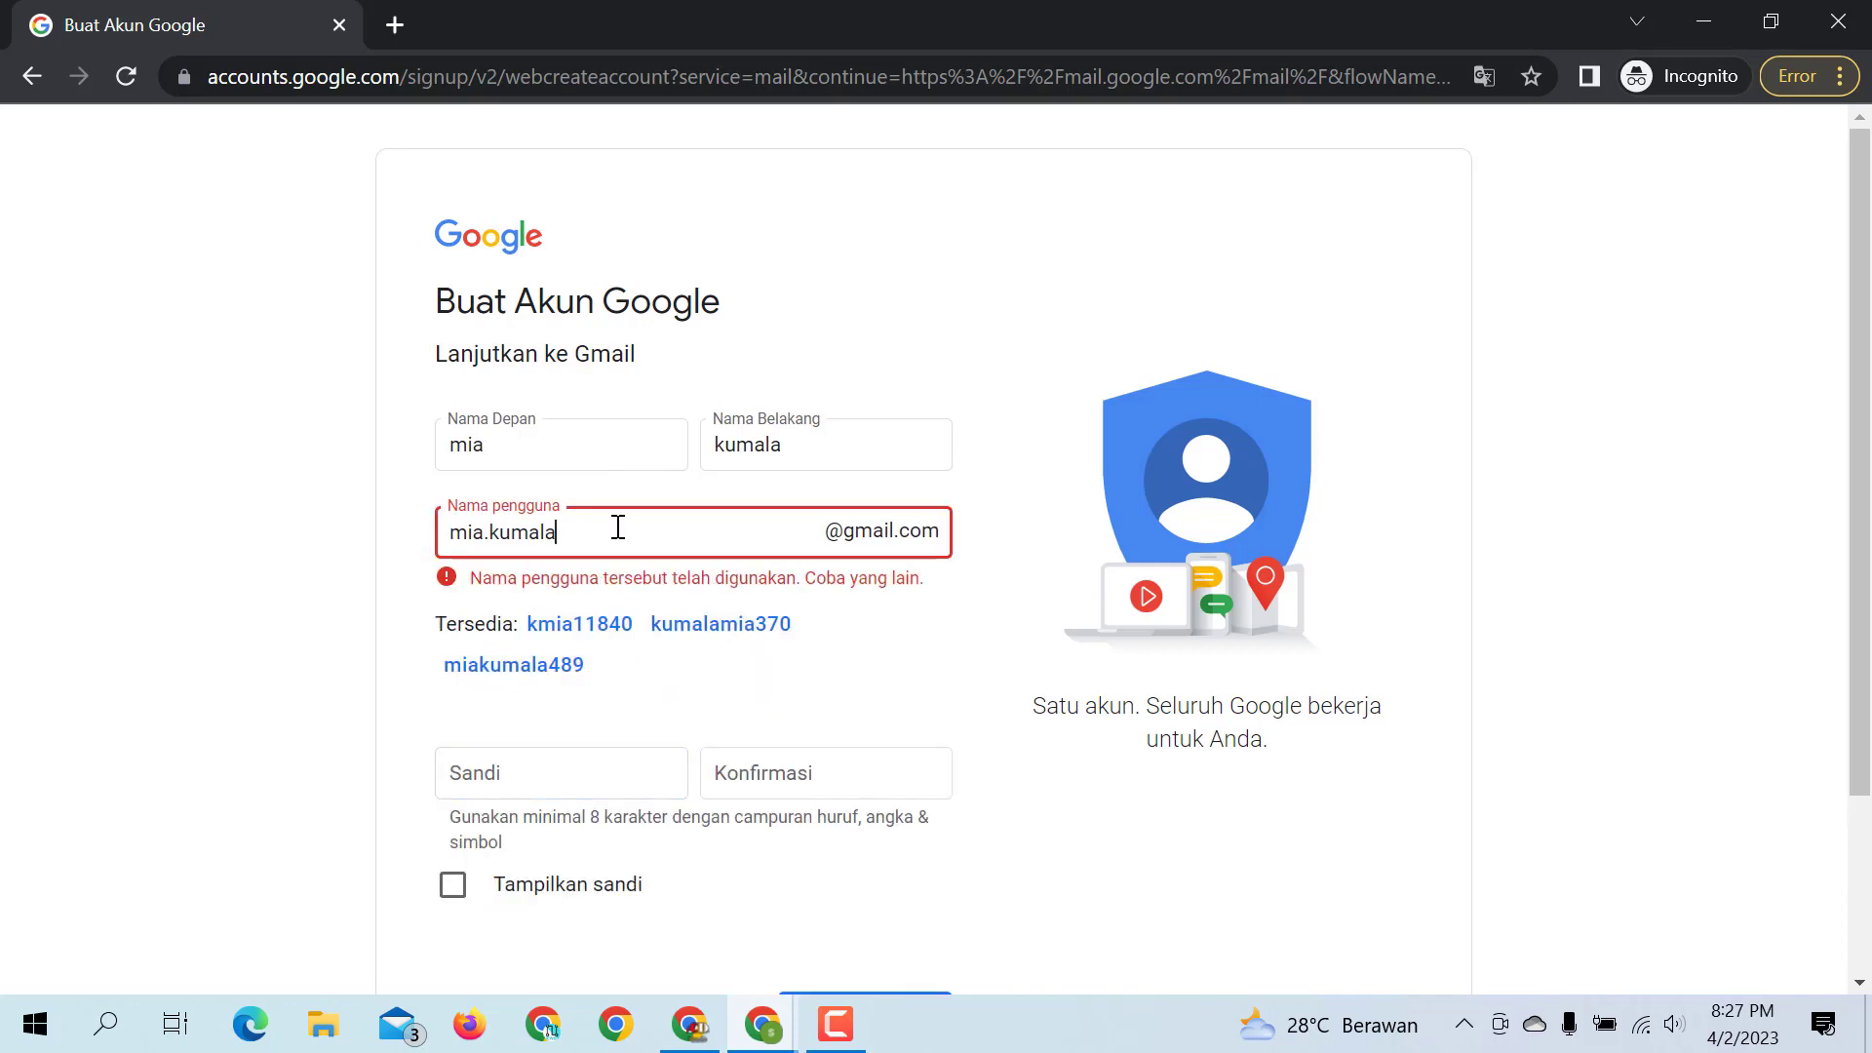
left_click(1016, 626)
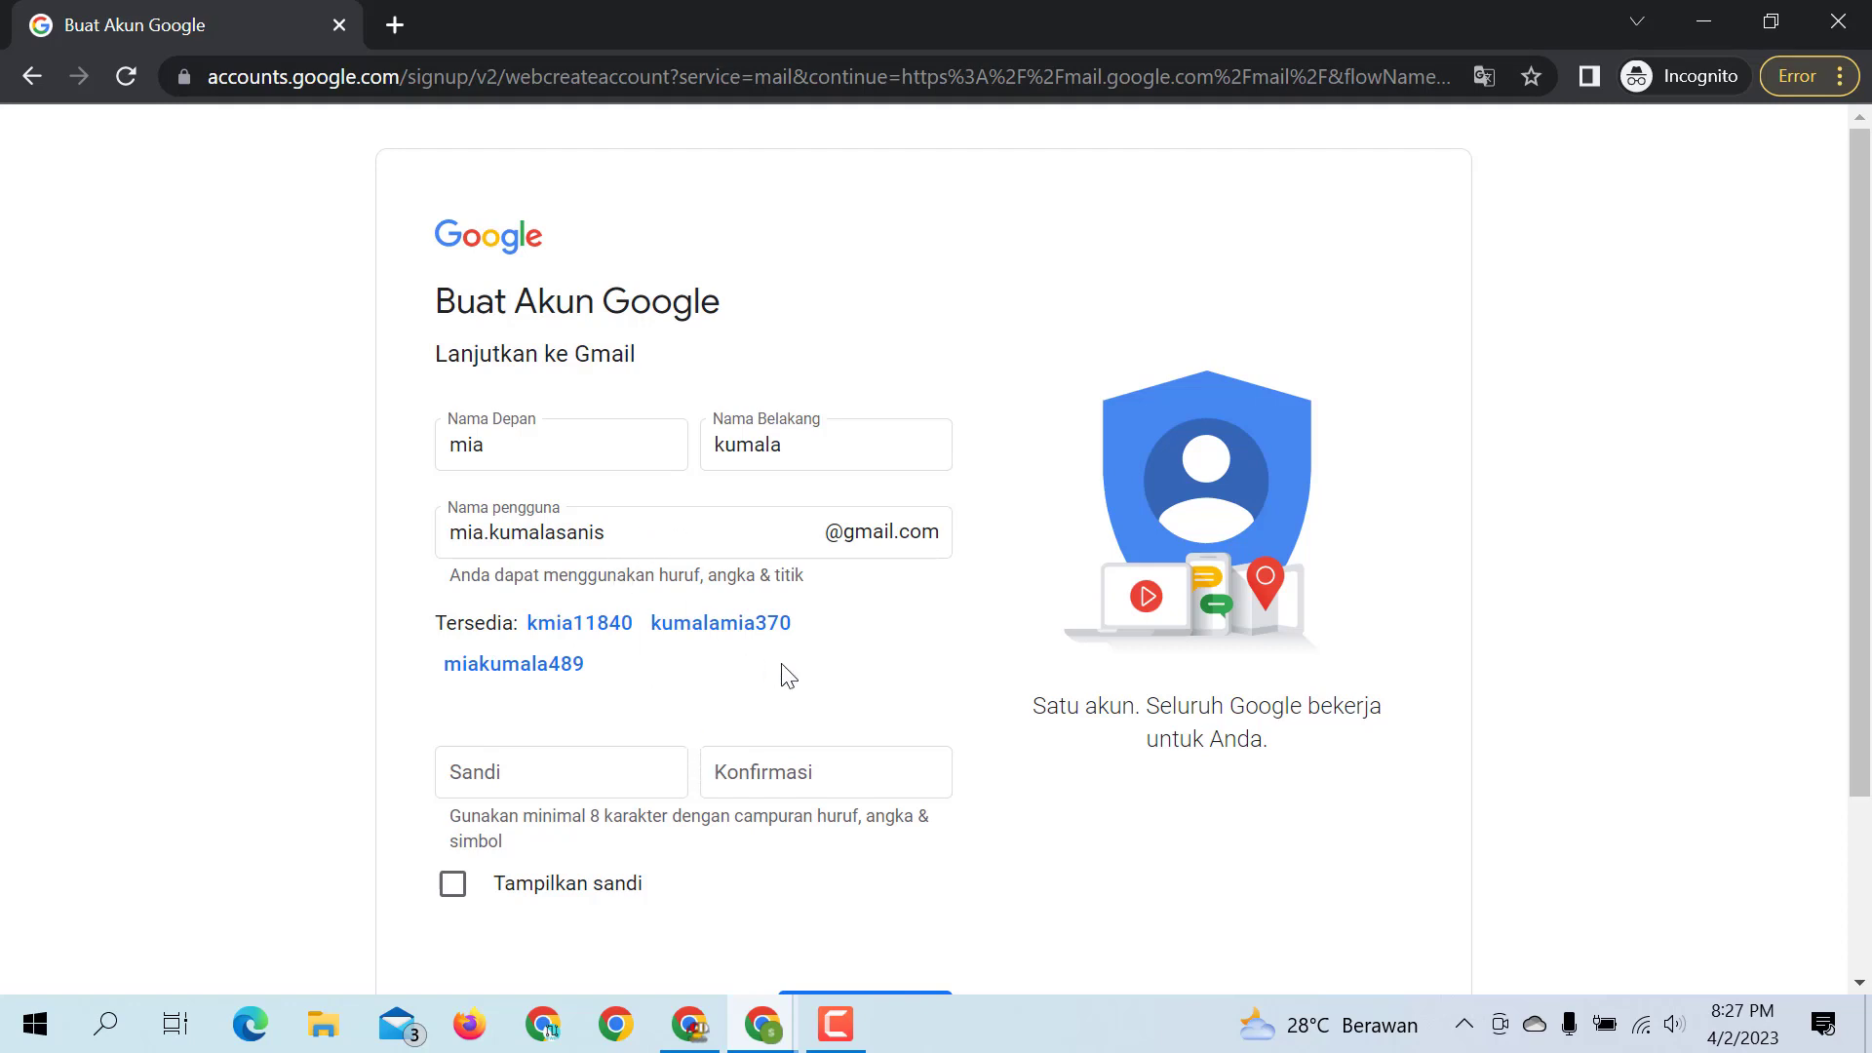
Step: Type the account password into both the Sandi and Konfirmasi fields
left_click(629, 761)
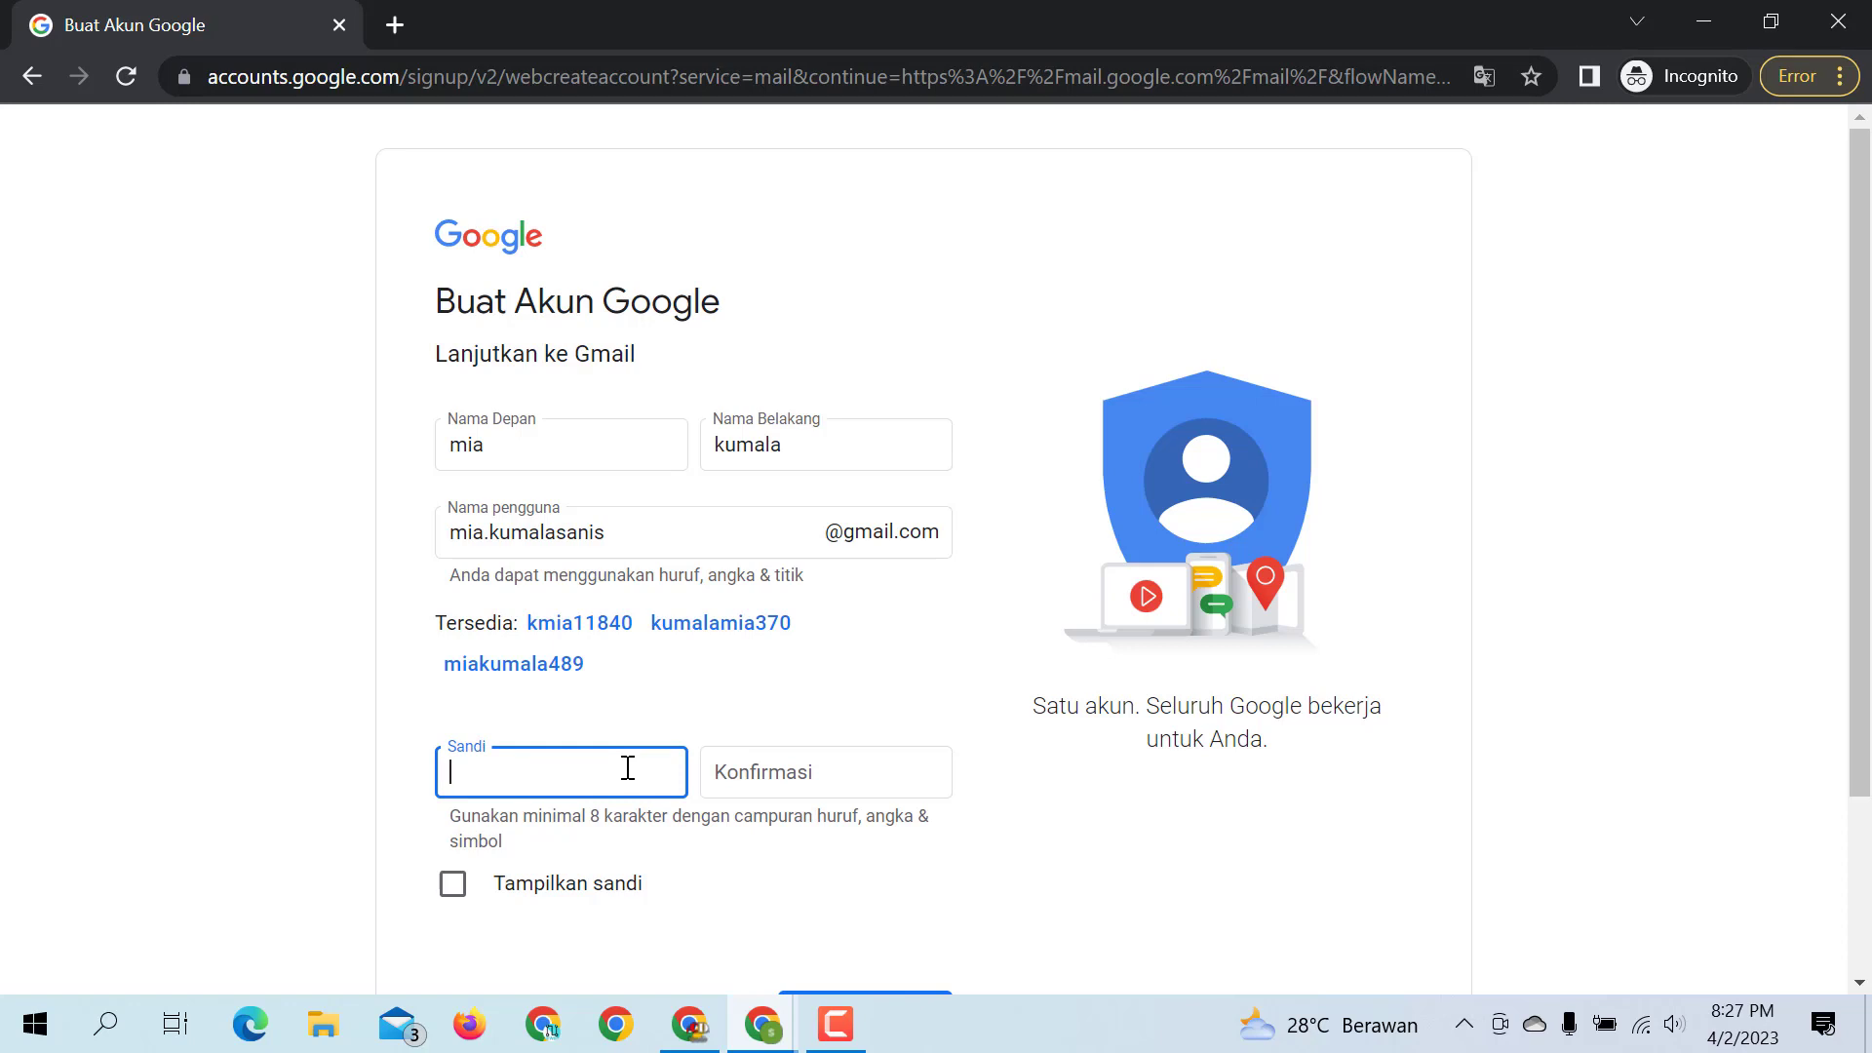
left_click(792, 773)
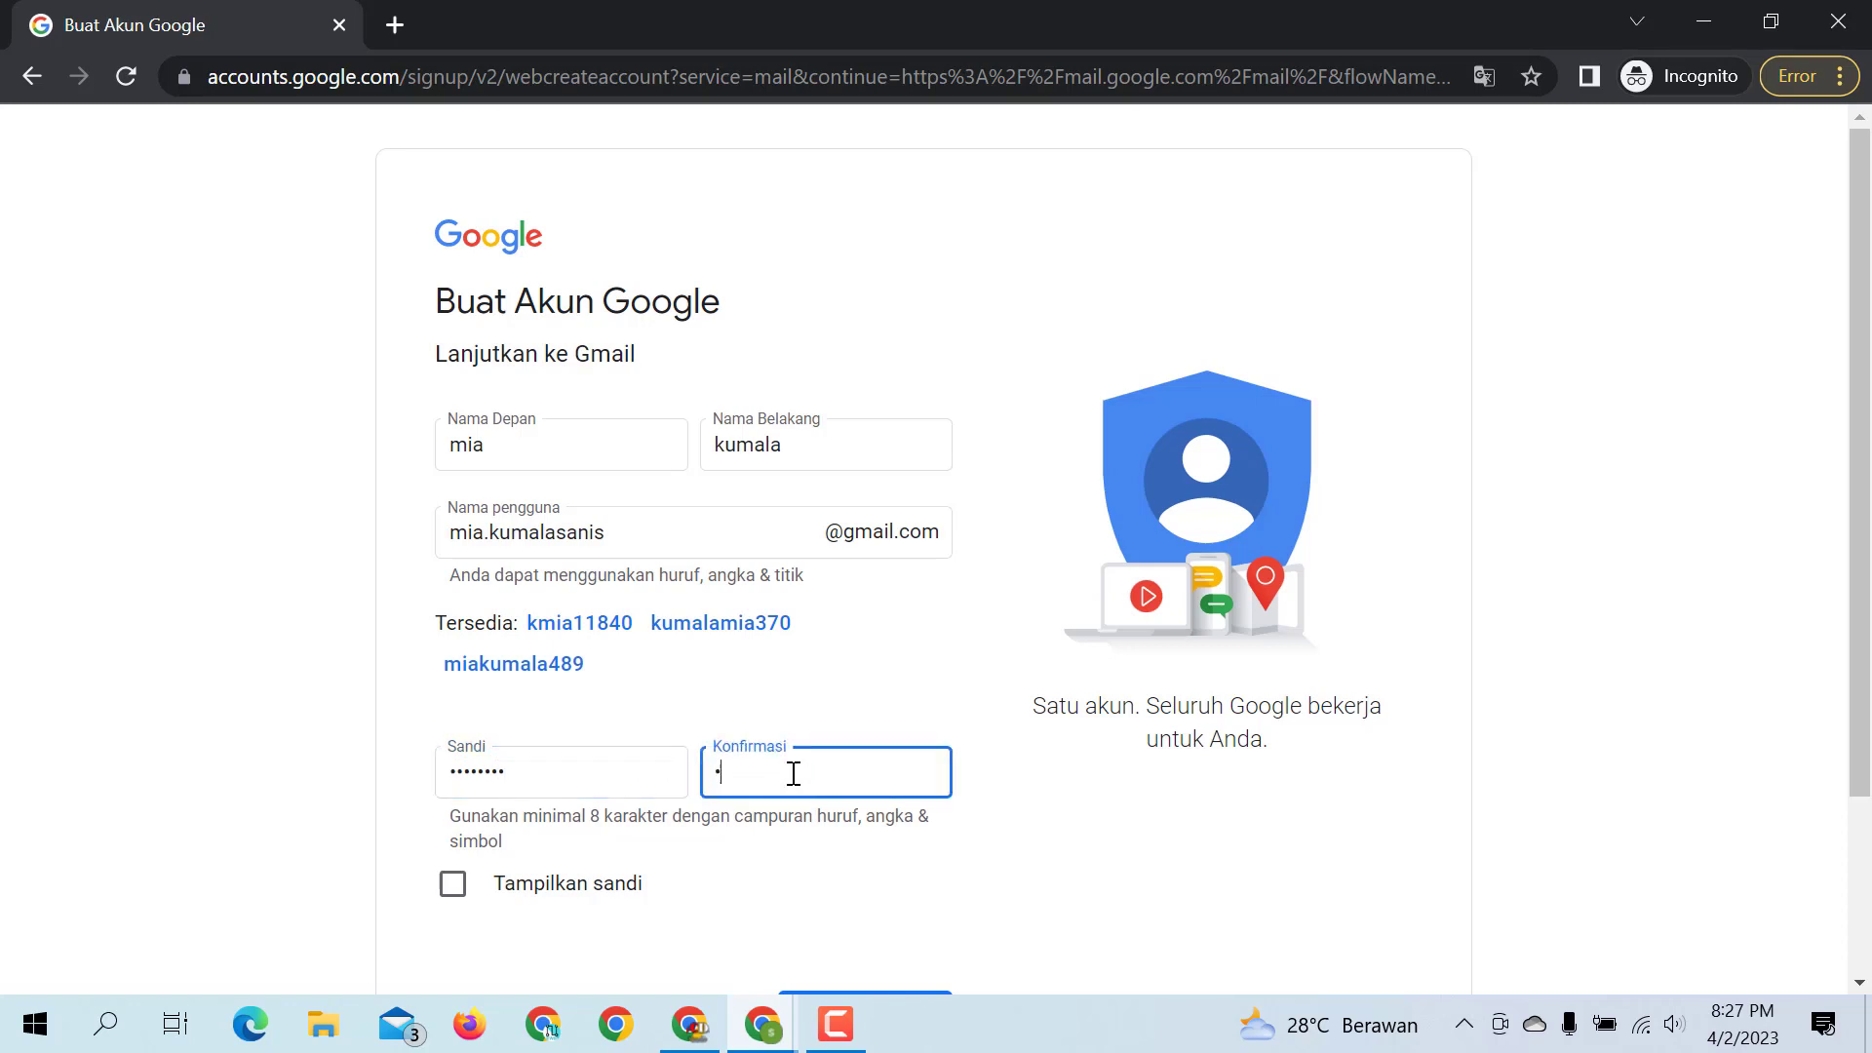
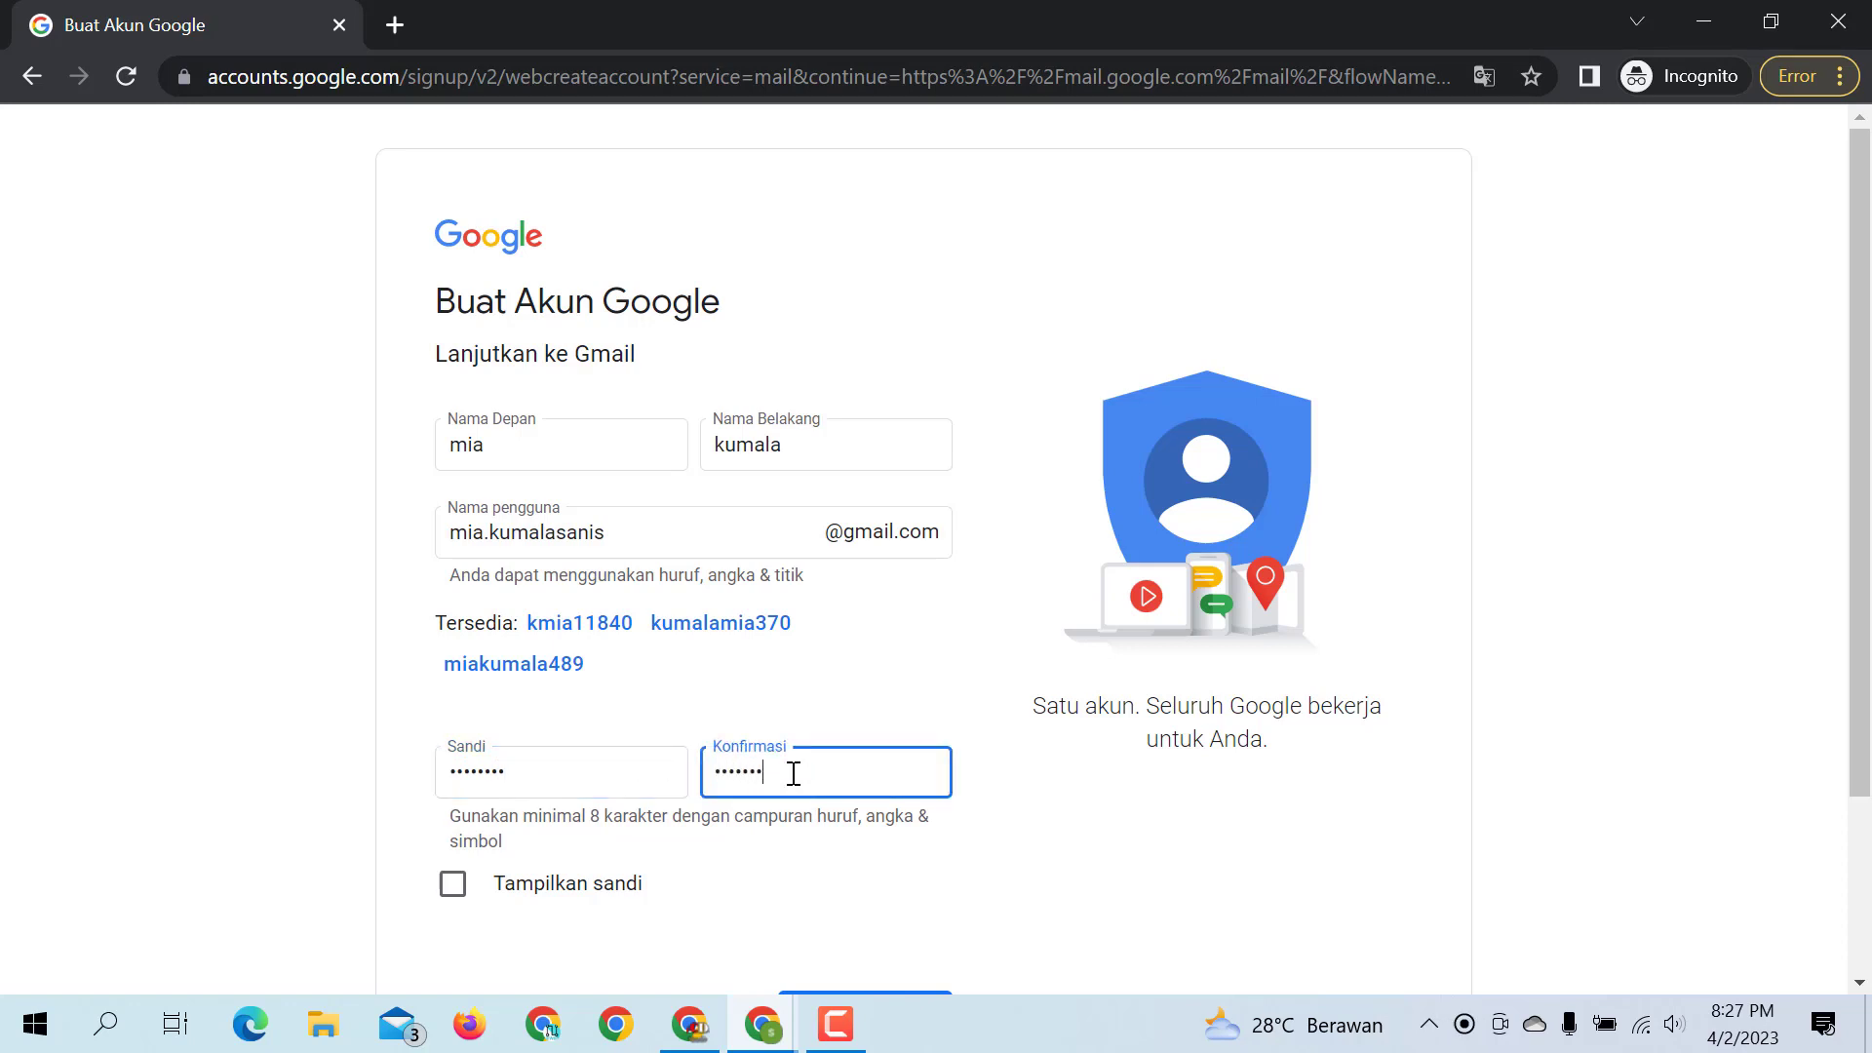
scroll(764, 910, "down", 3)
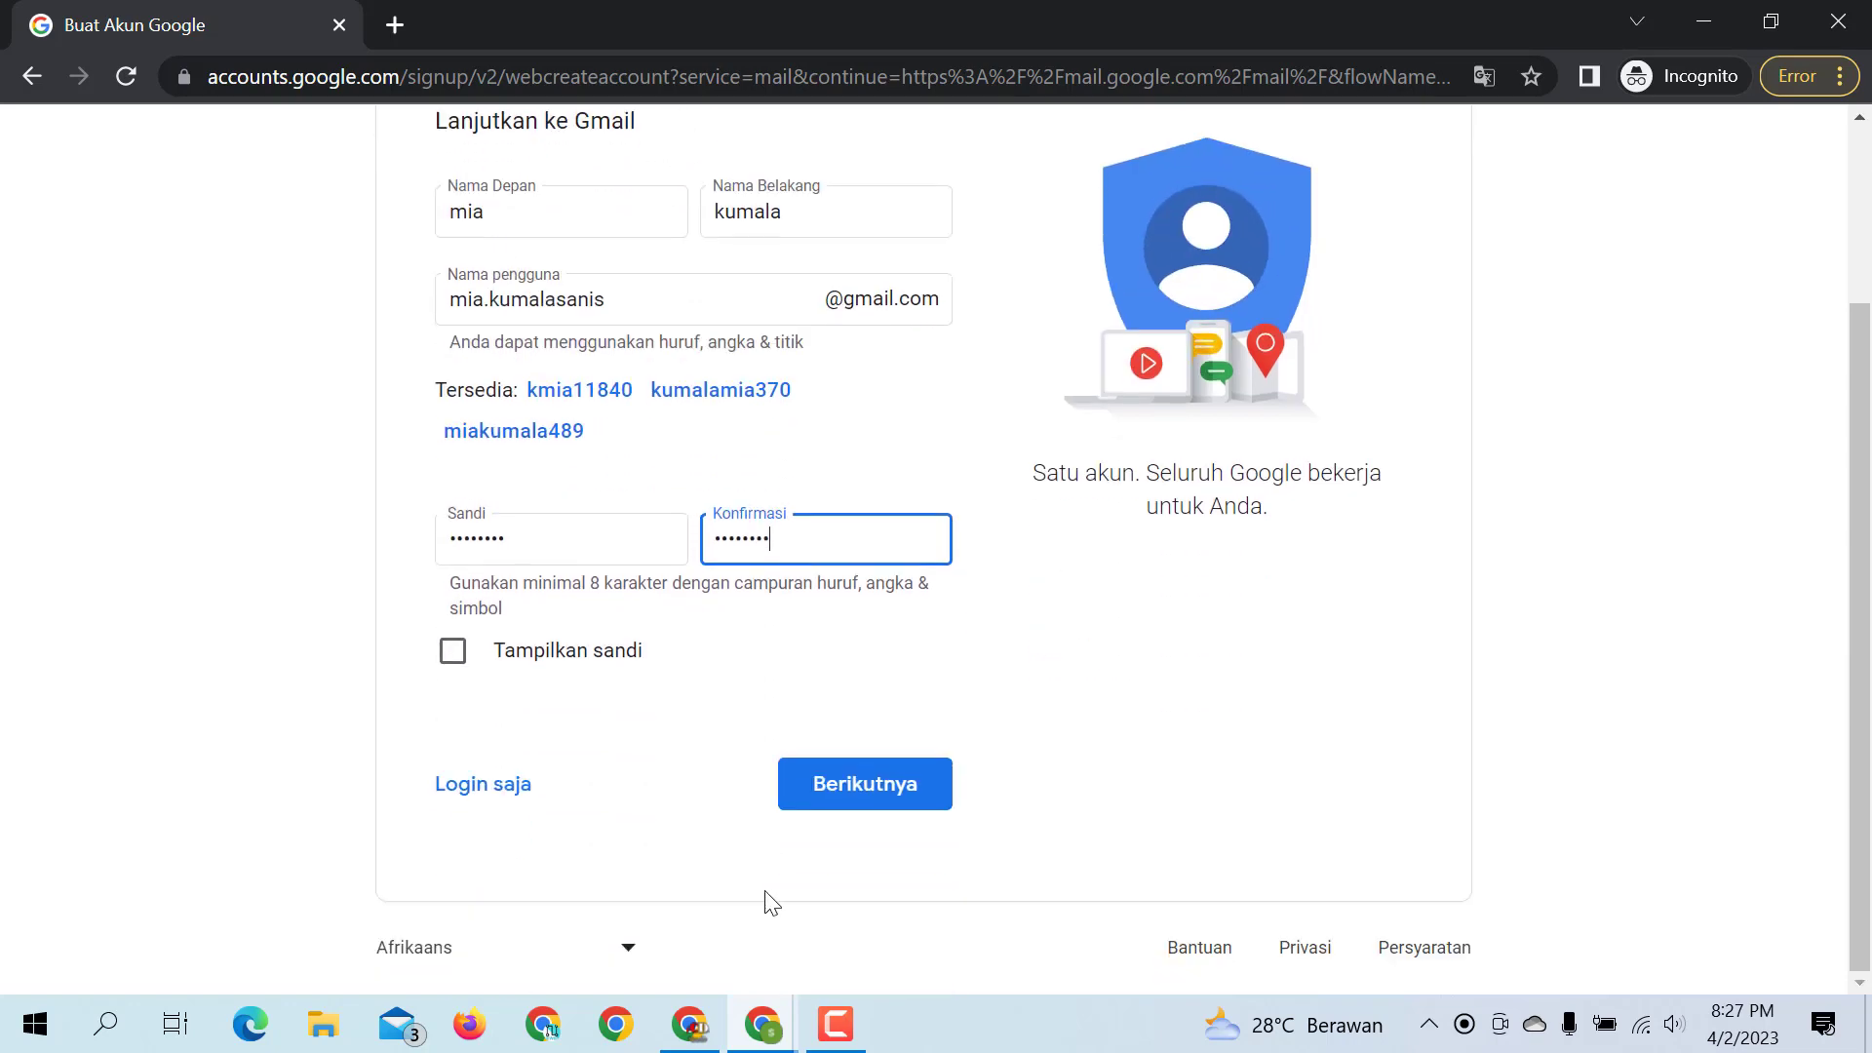
Step: Submit the account details and enter the recovery email address; microphone privacy settings also open
left_click(875, 808)
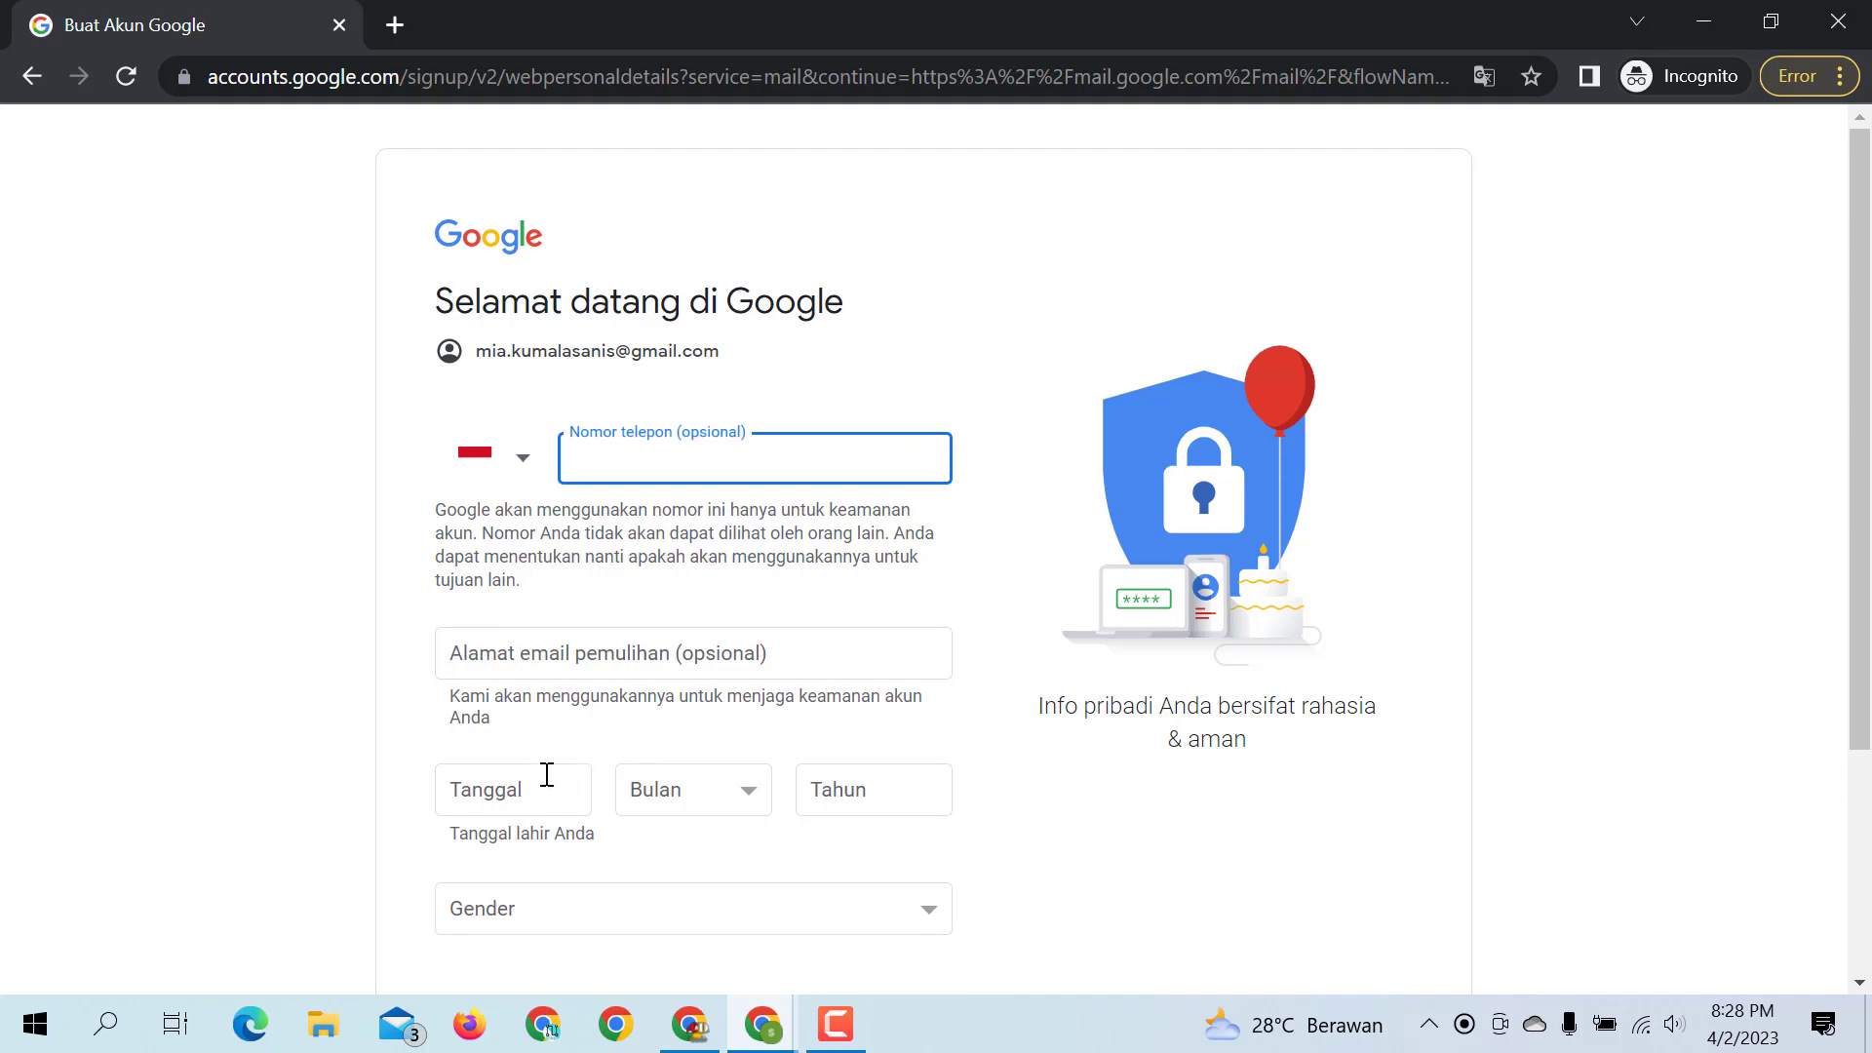
scroll(348, 728, "down", 3)
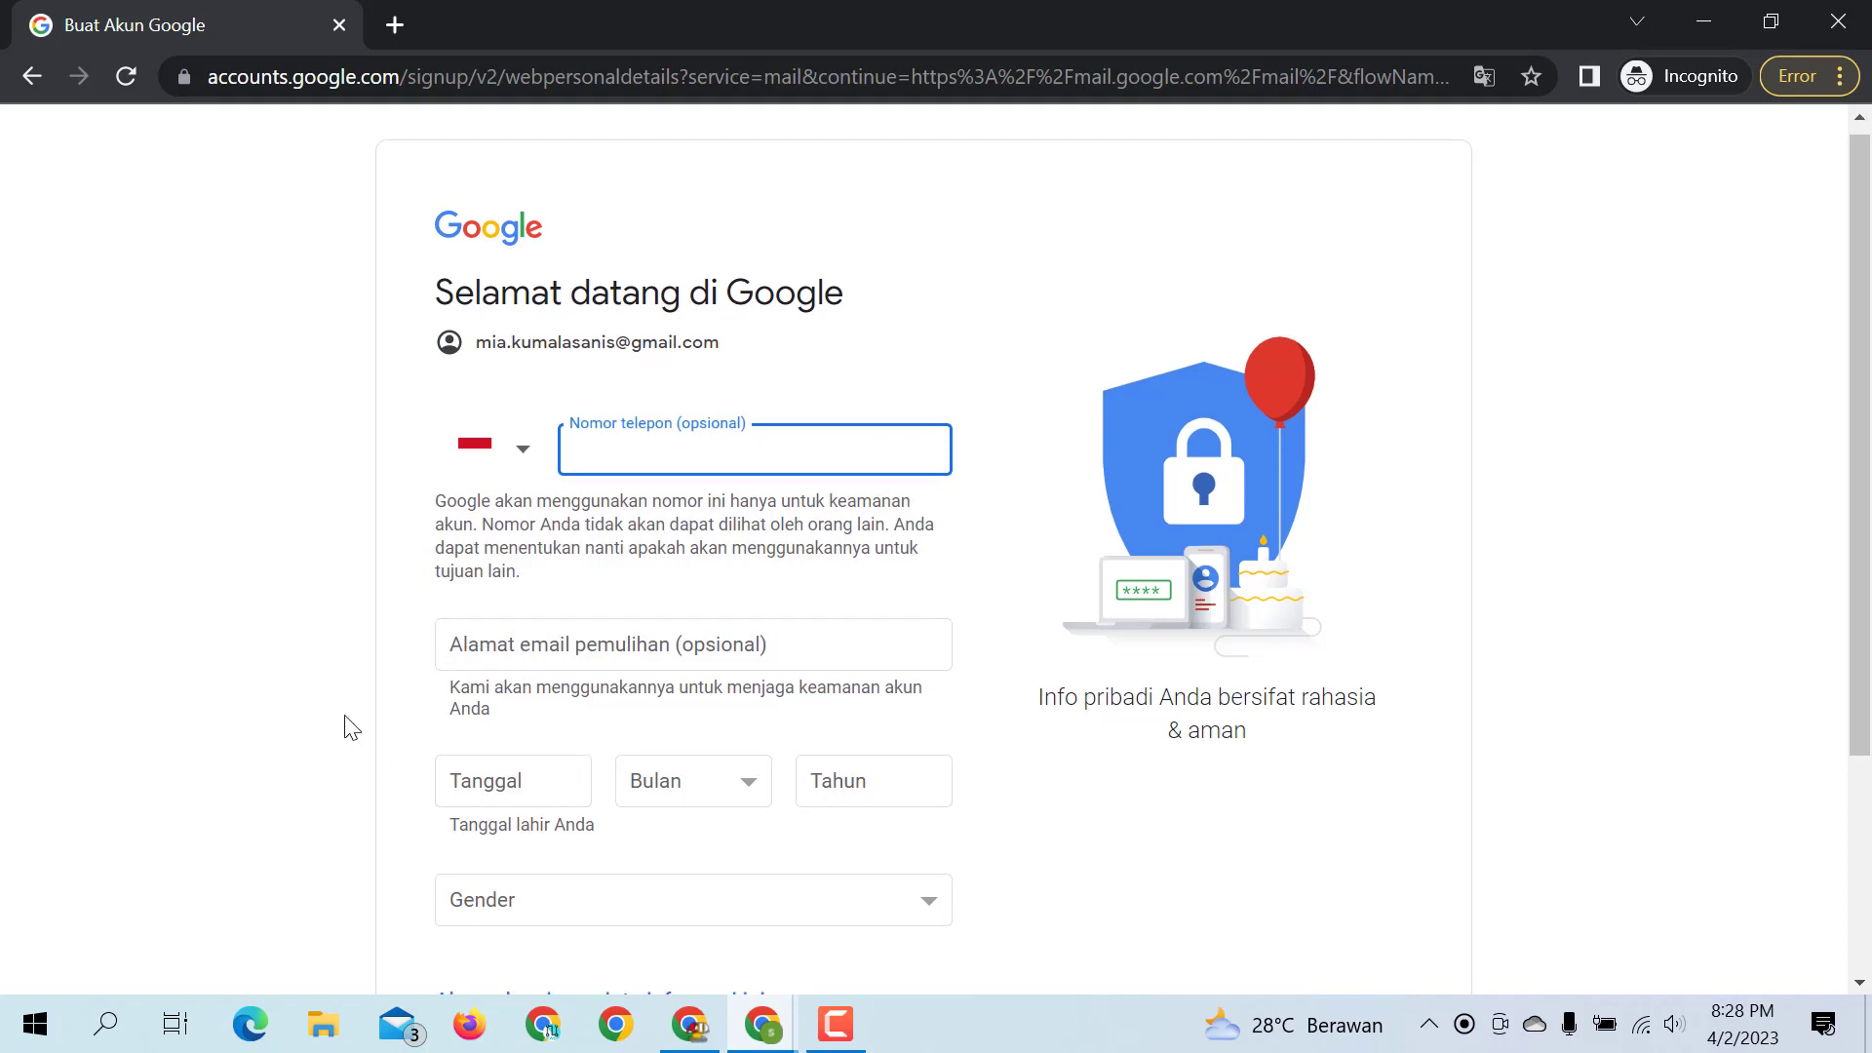
left_click(502, 371)
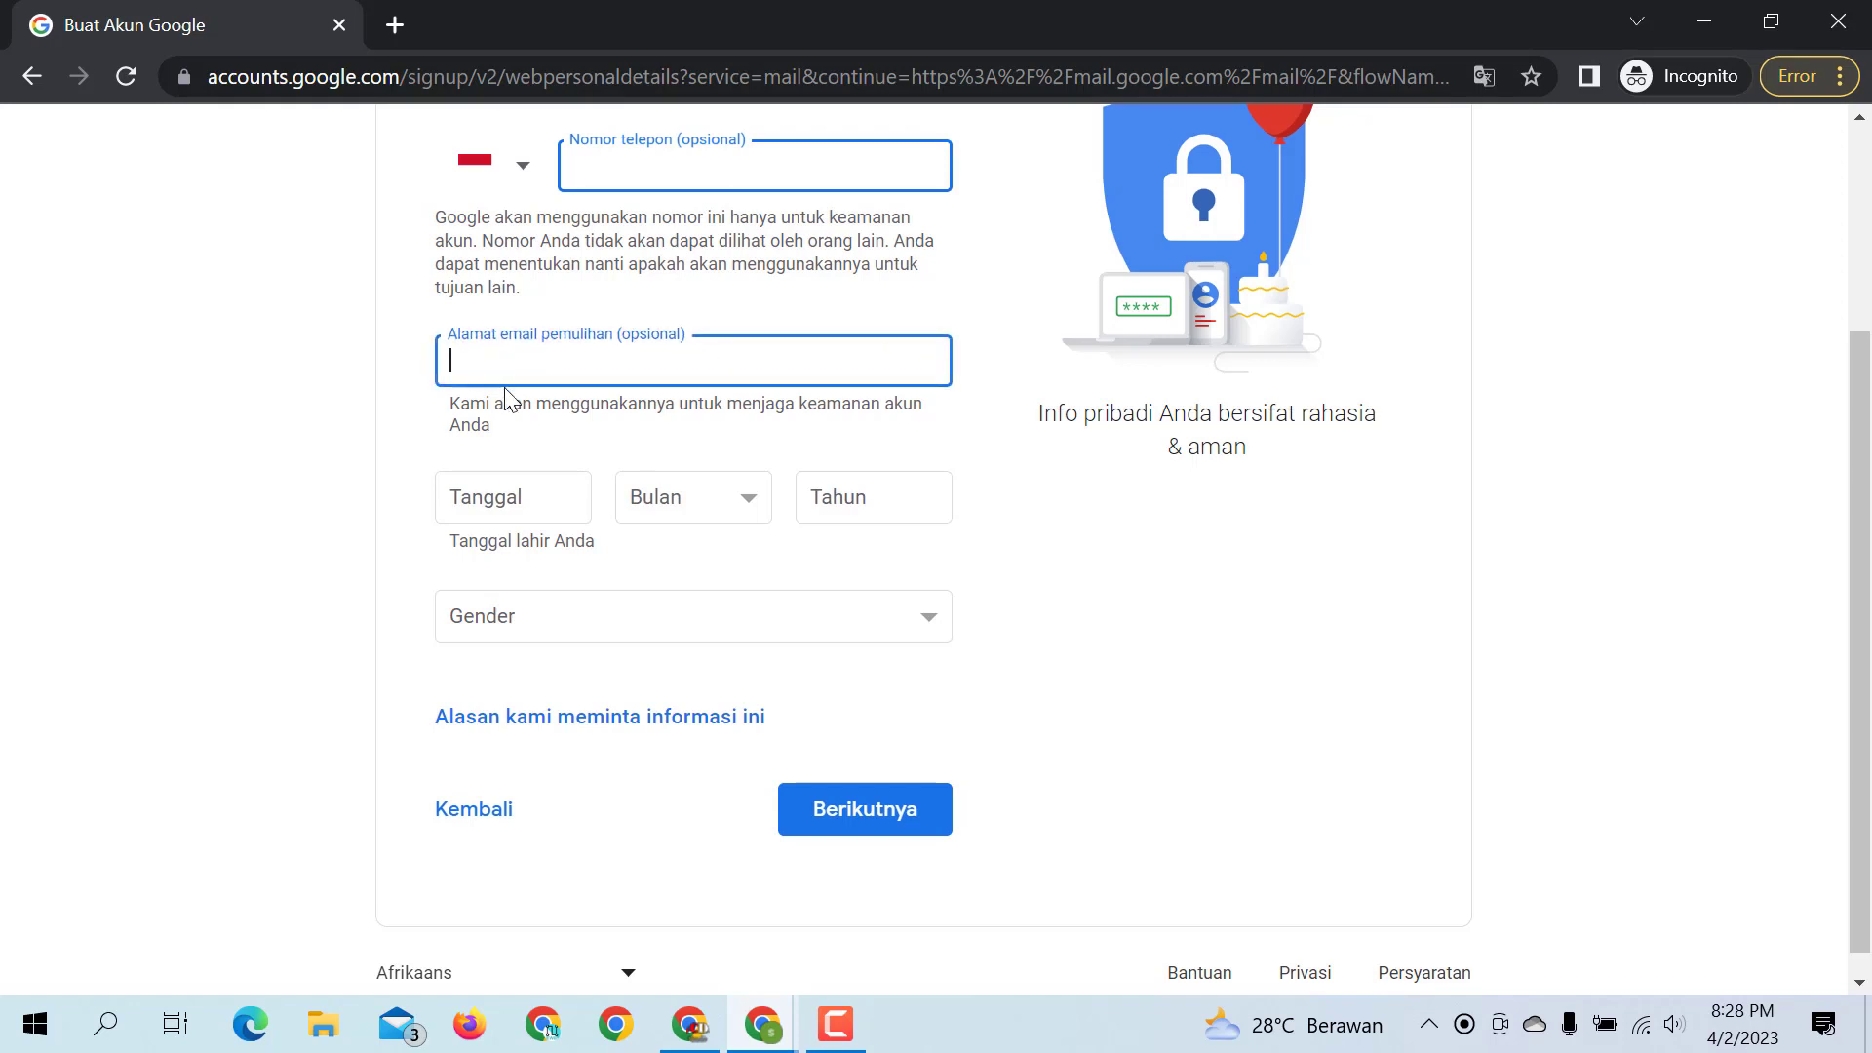
key("ctrl+v")
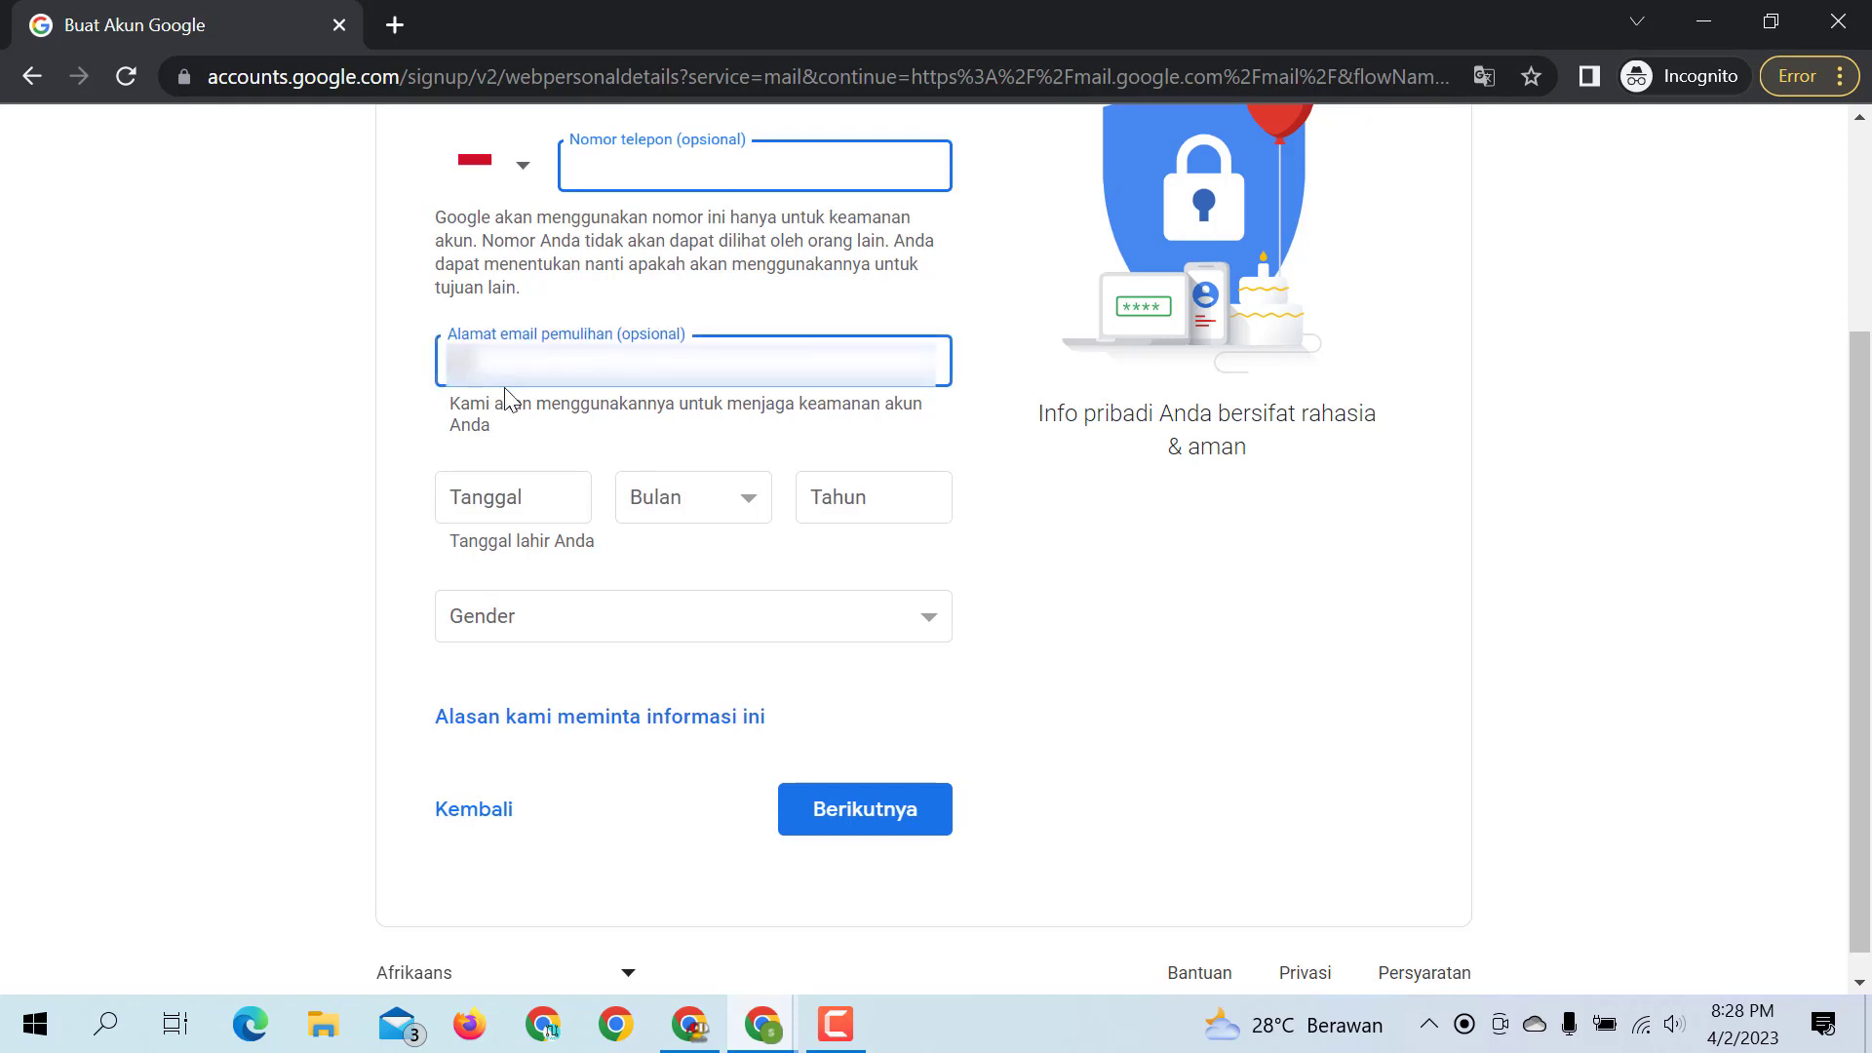
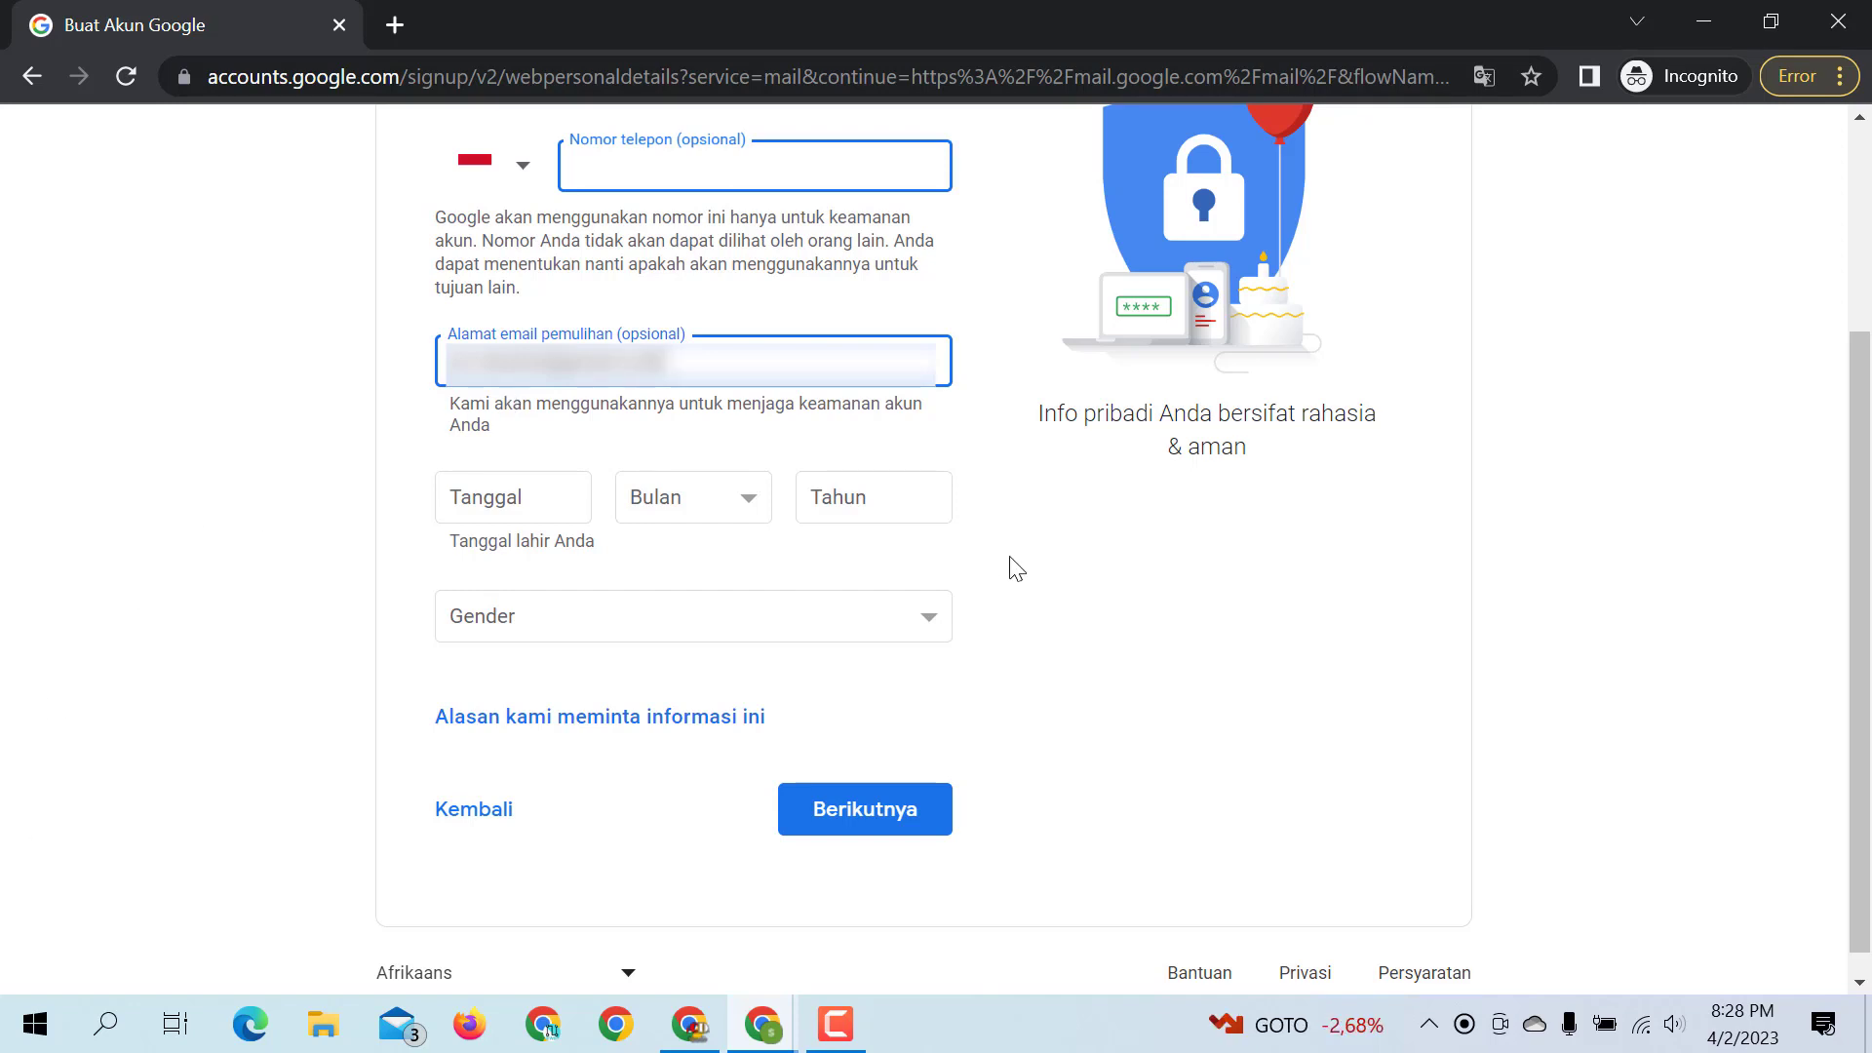
left_click(1570, 1032)
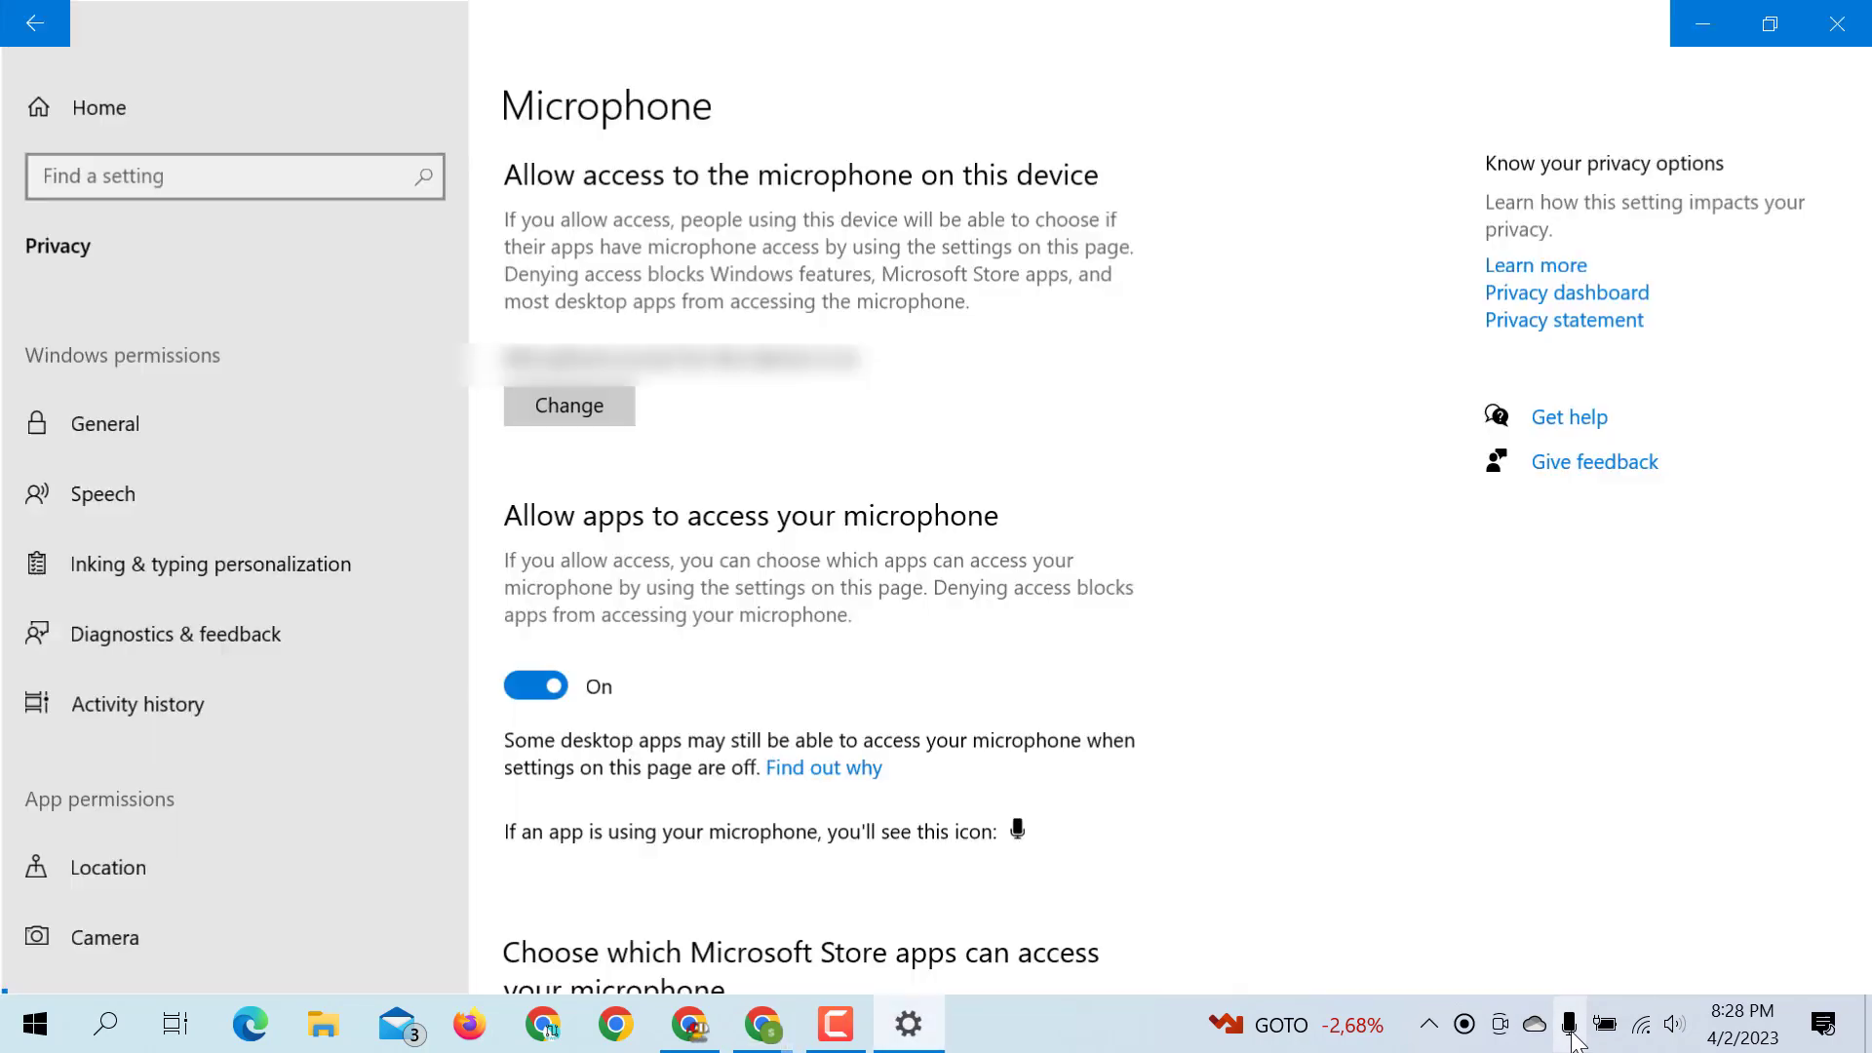
Step: Close the Windows microphone privacy settings to return to the Chrome signup form
scroll(1068, 570, "down", 5)
scroll(1058, 578, "down", 10)
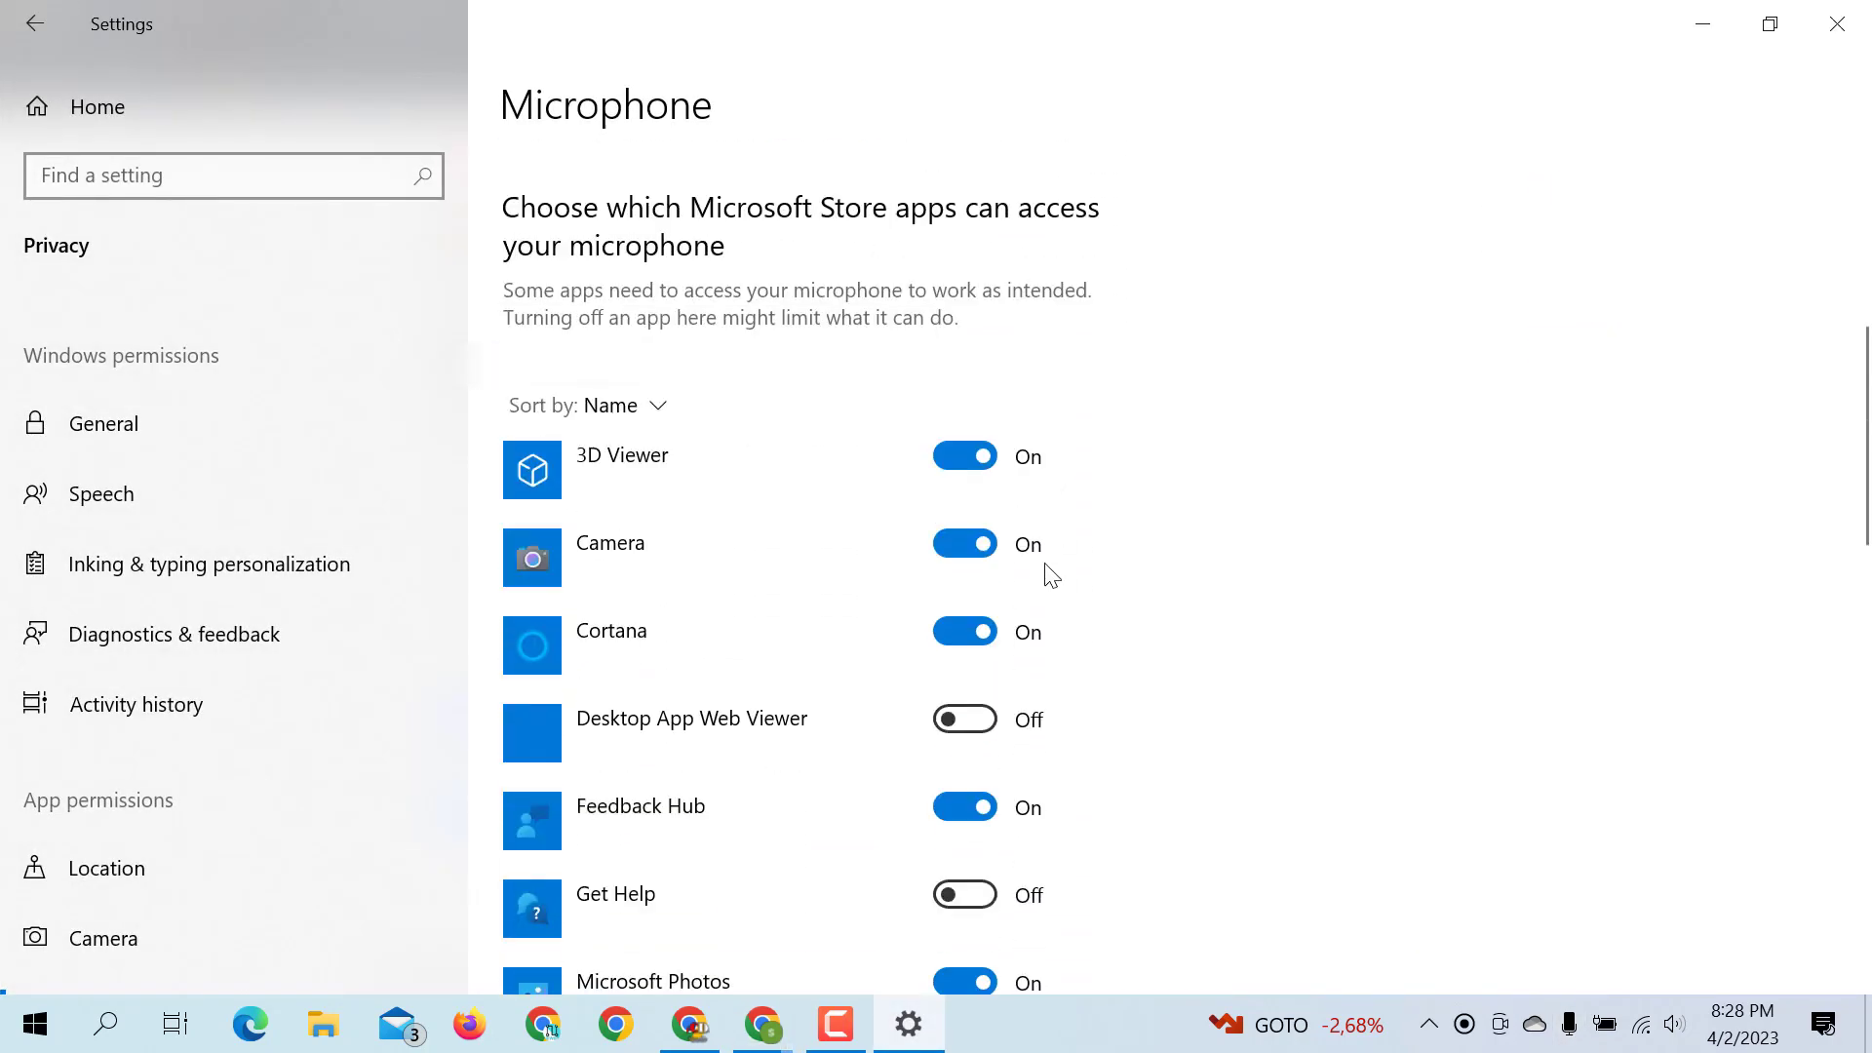
scroll(1037, 570, "up", 10)
scroll(1037, 570, "up", 5)
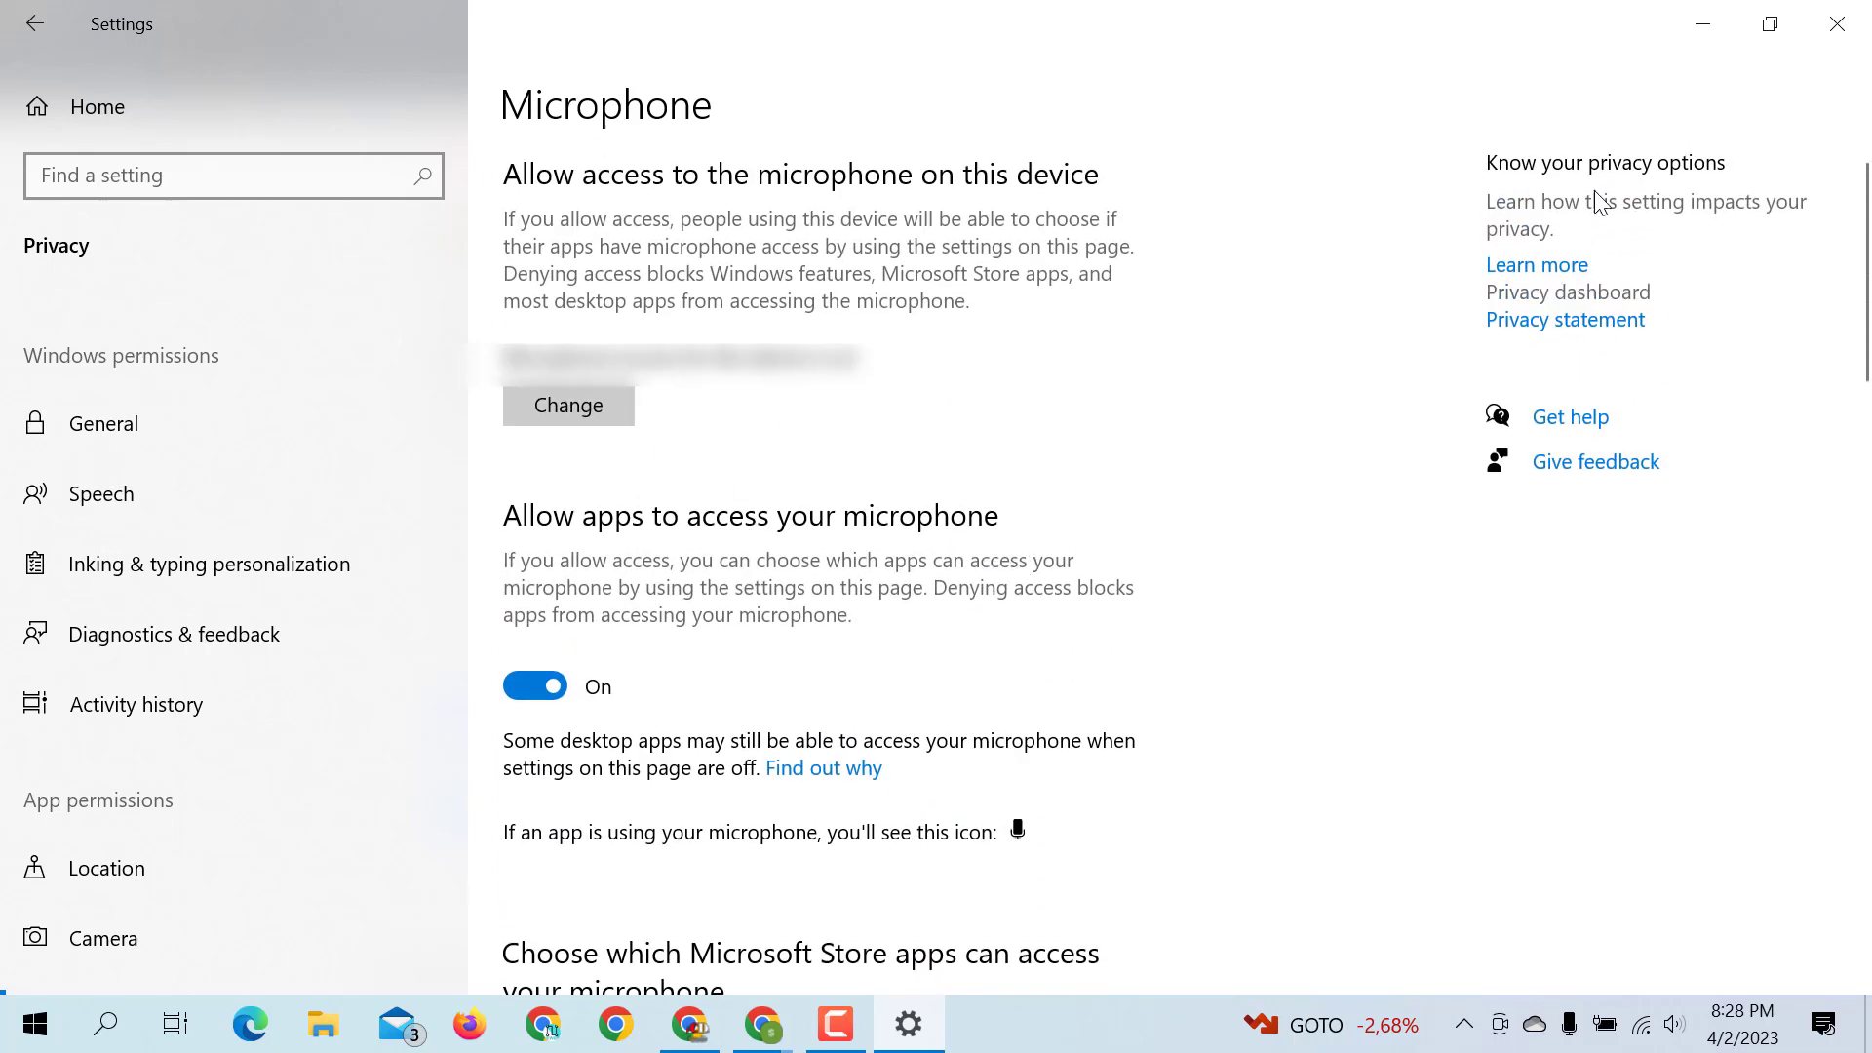
left_click(1837, 23)
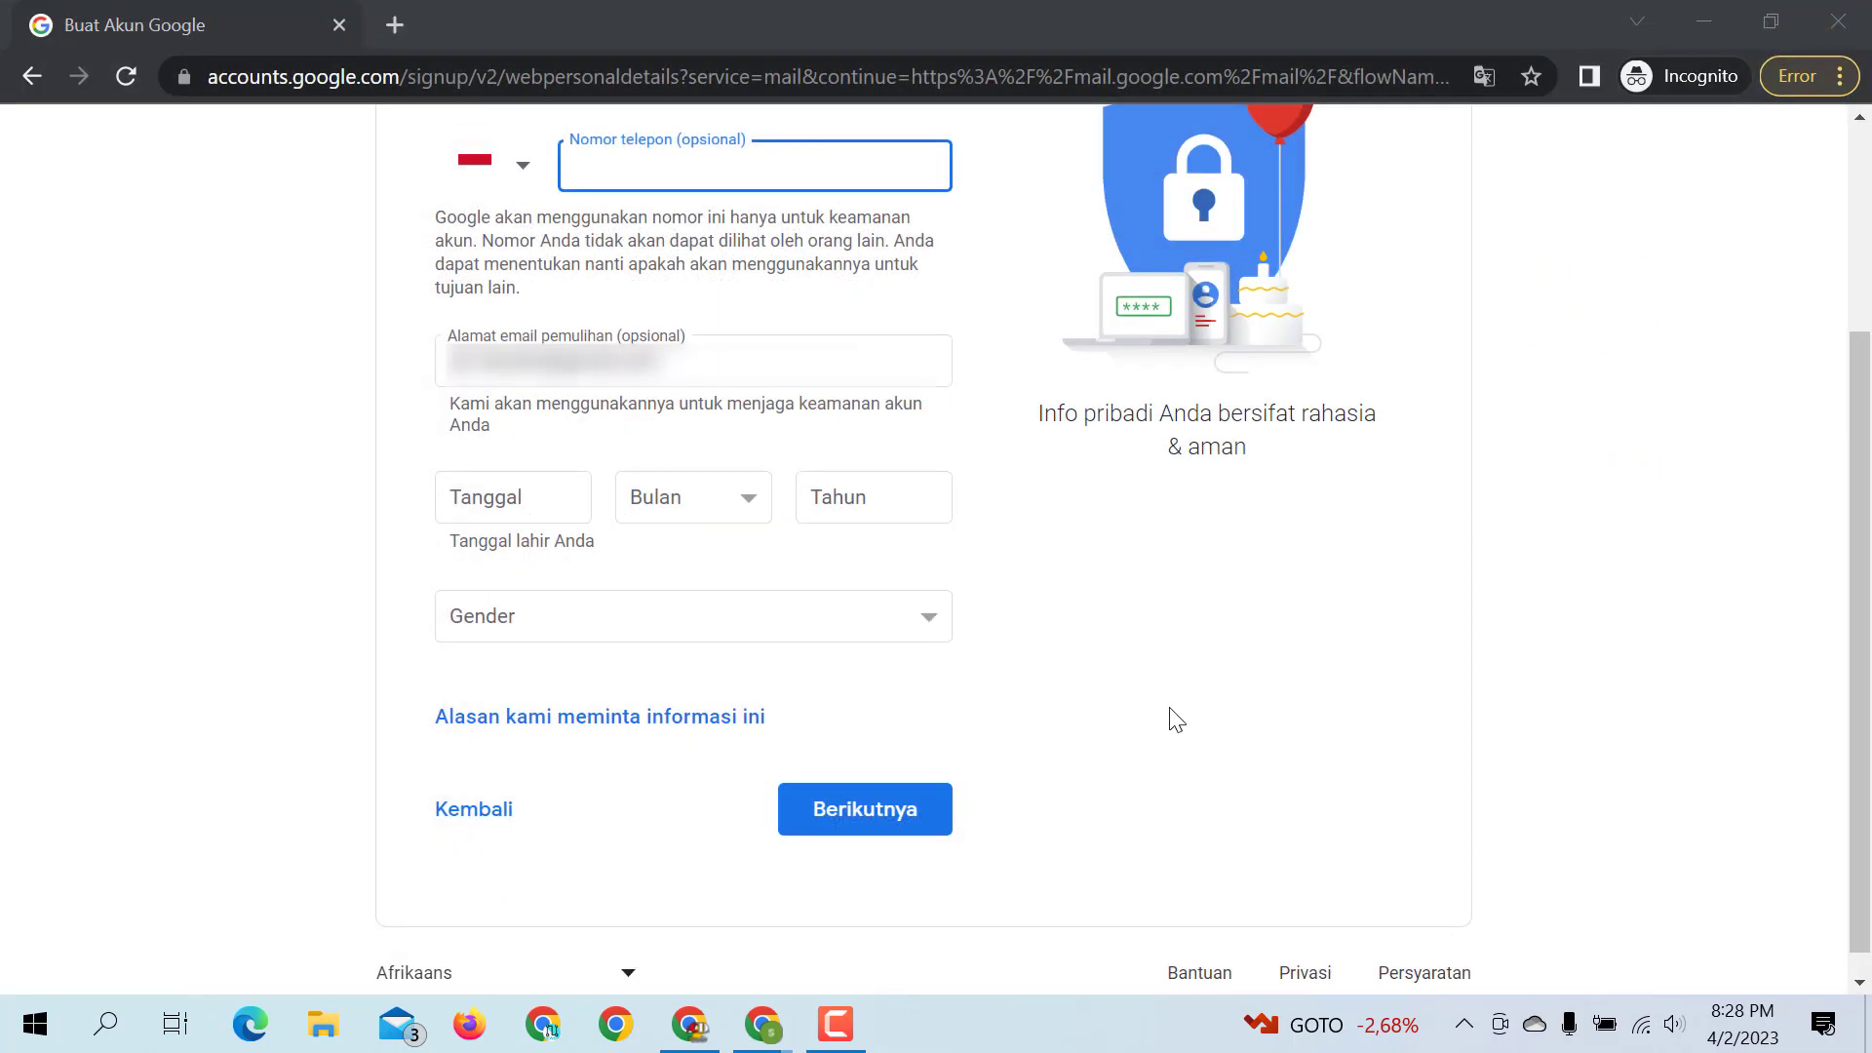
left_click(563, 516)
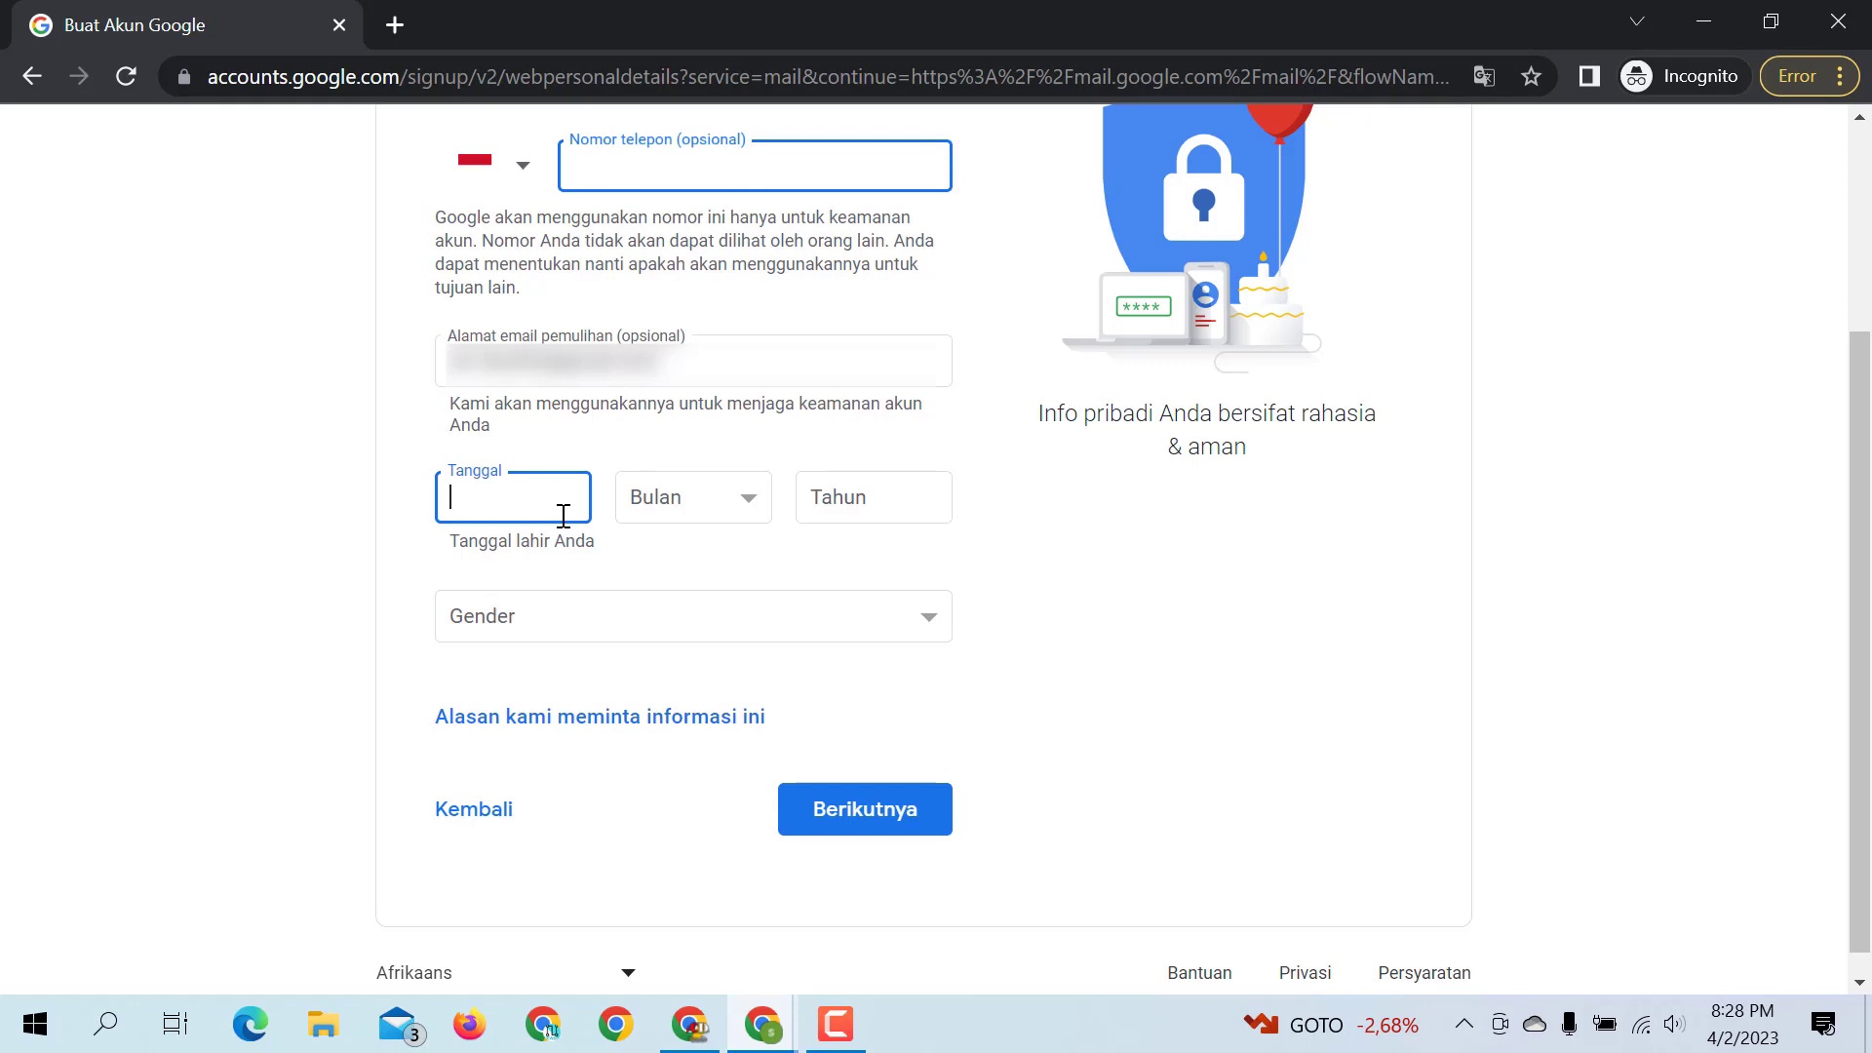
type("22")
left_click(627, 505)
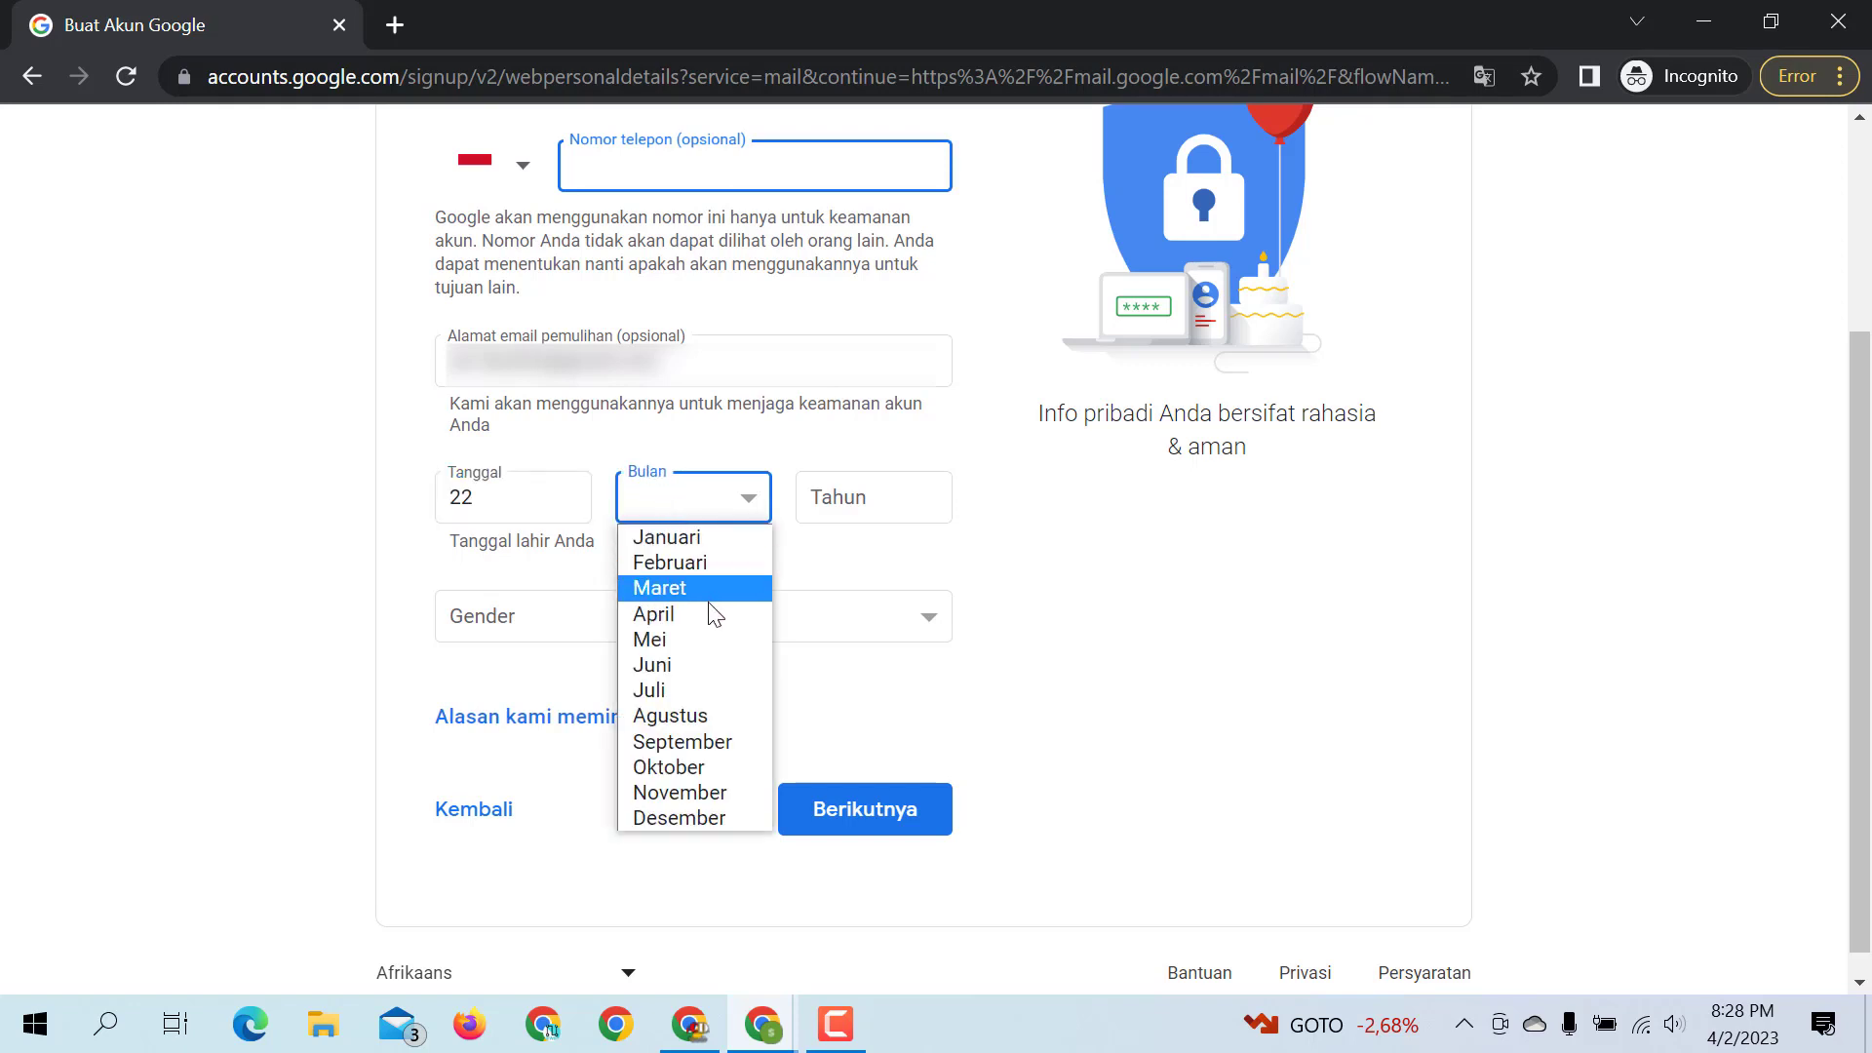
left_click(728, 791)
left_click(856, 495)
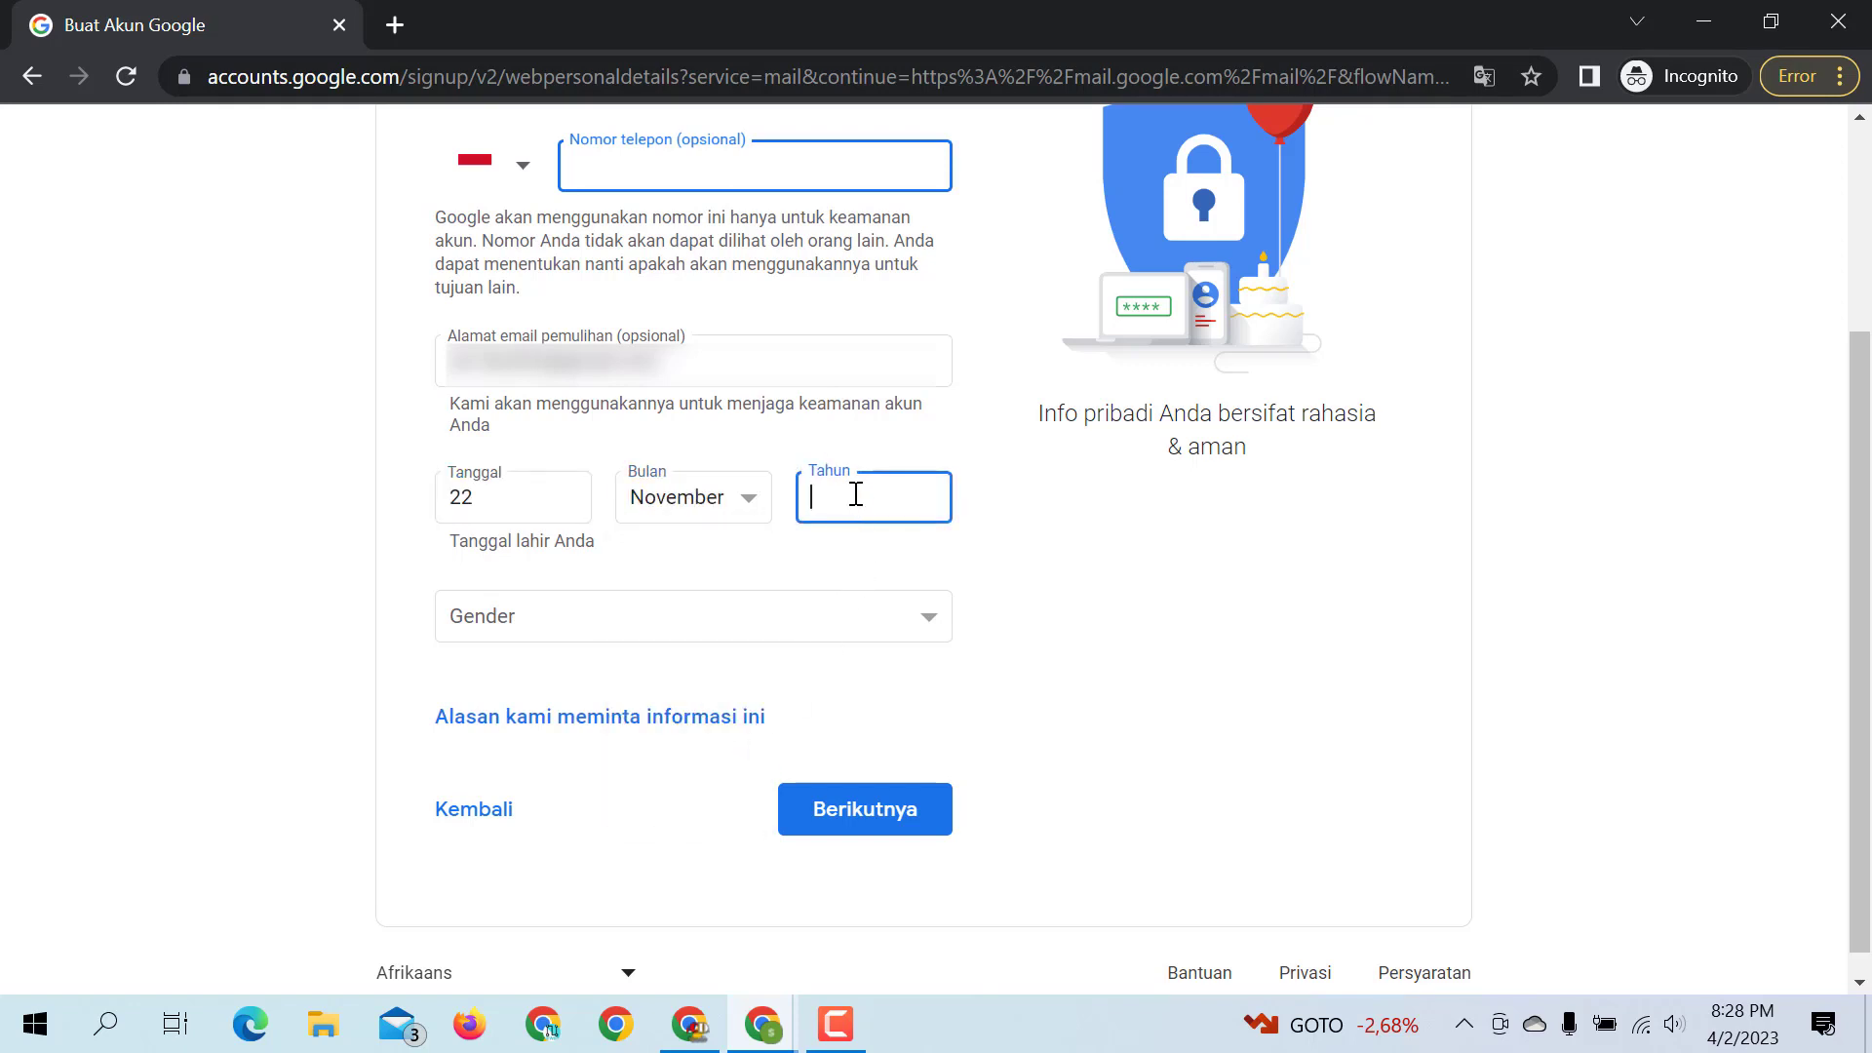
type("1986")
left_click(854, 634)
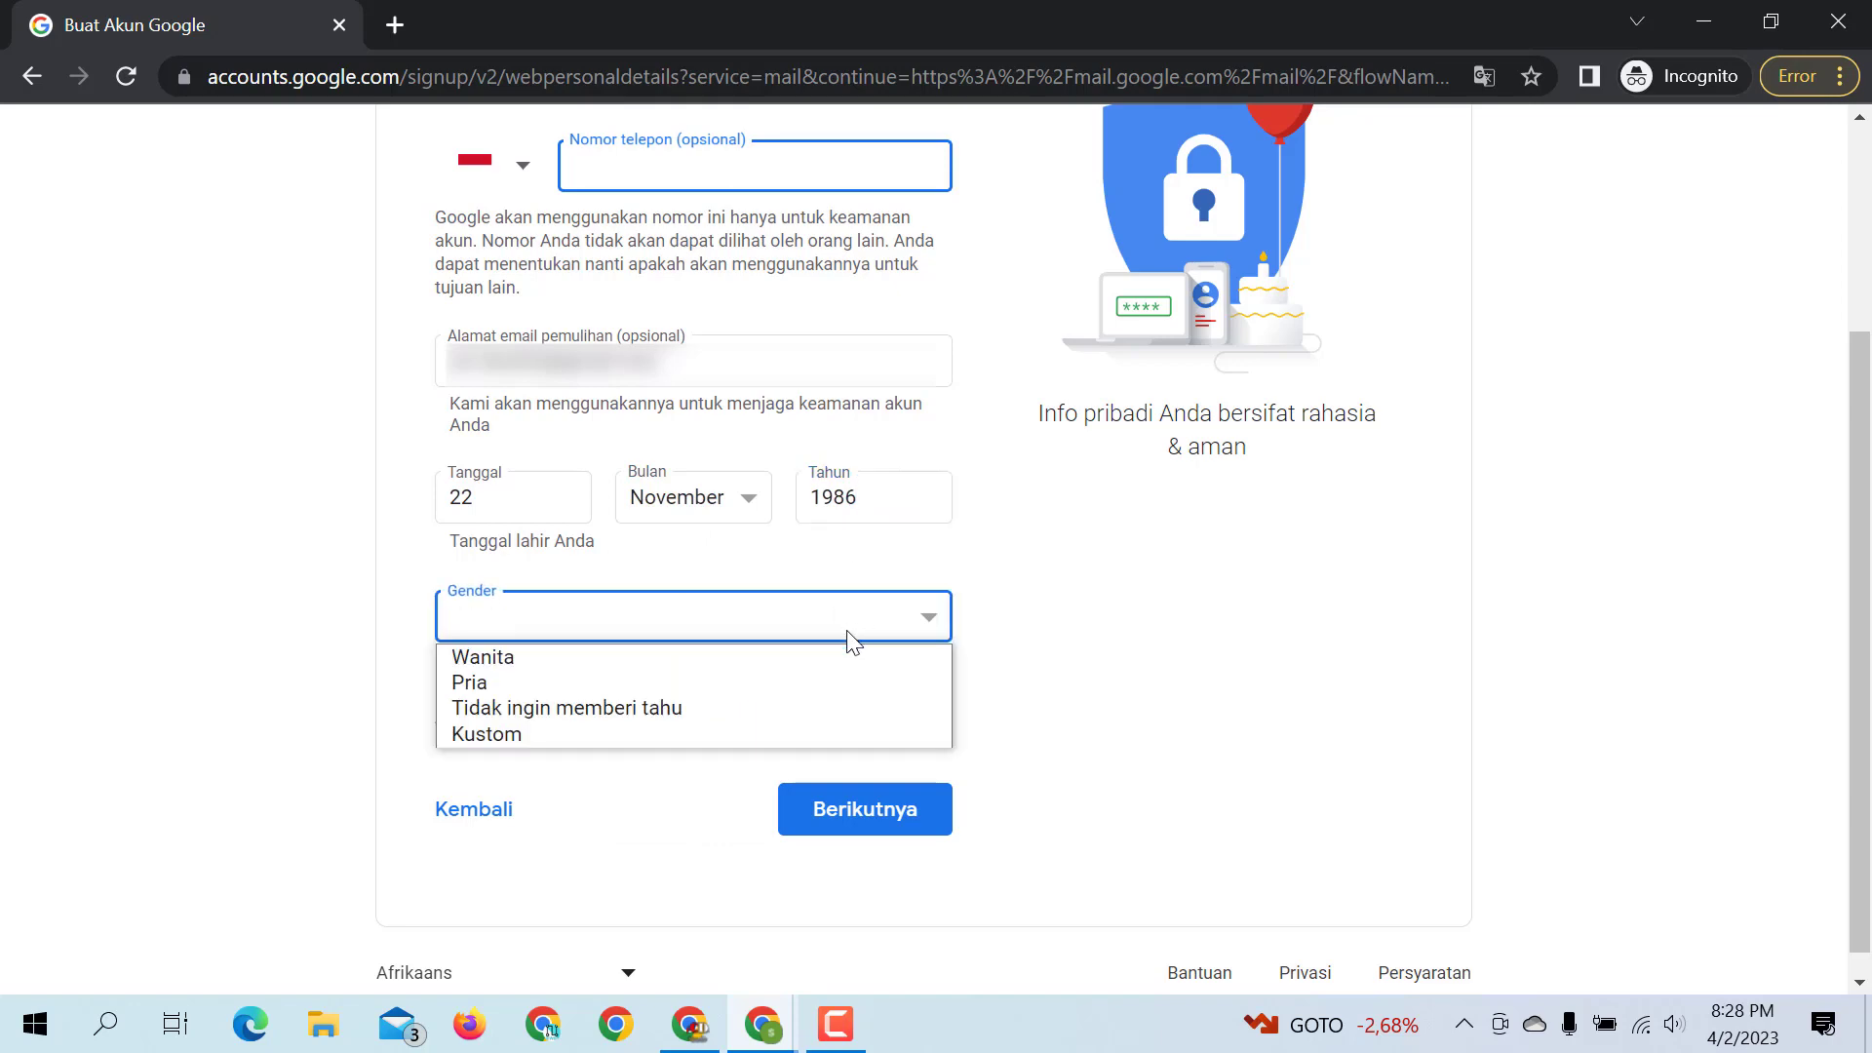
left_click(734, 658)
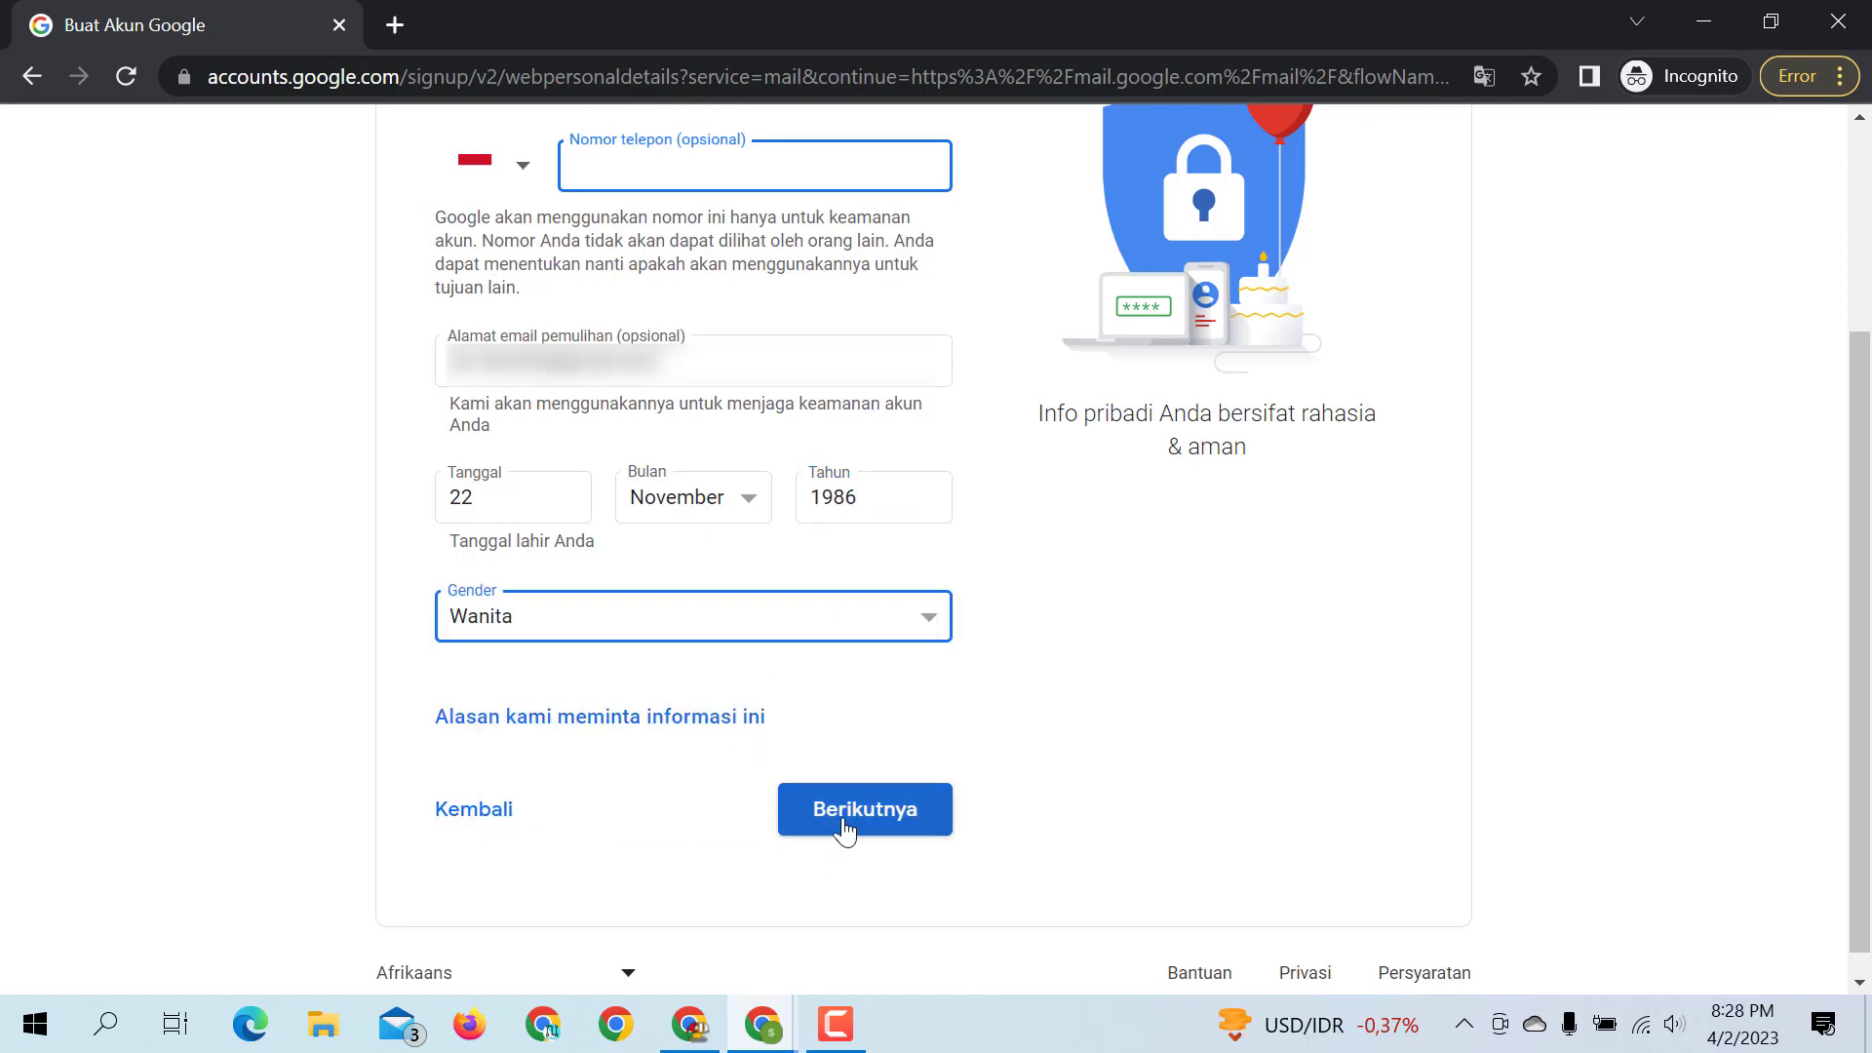
left_click(849, 832)
scroll(898, 744, "down", 20)
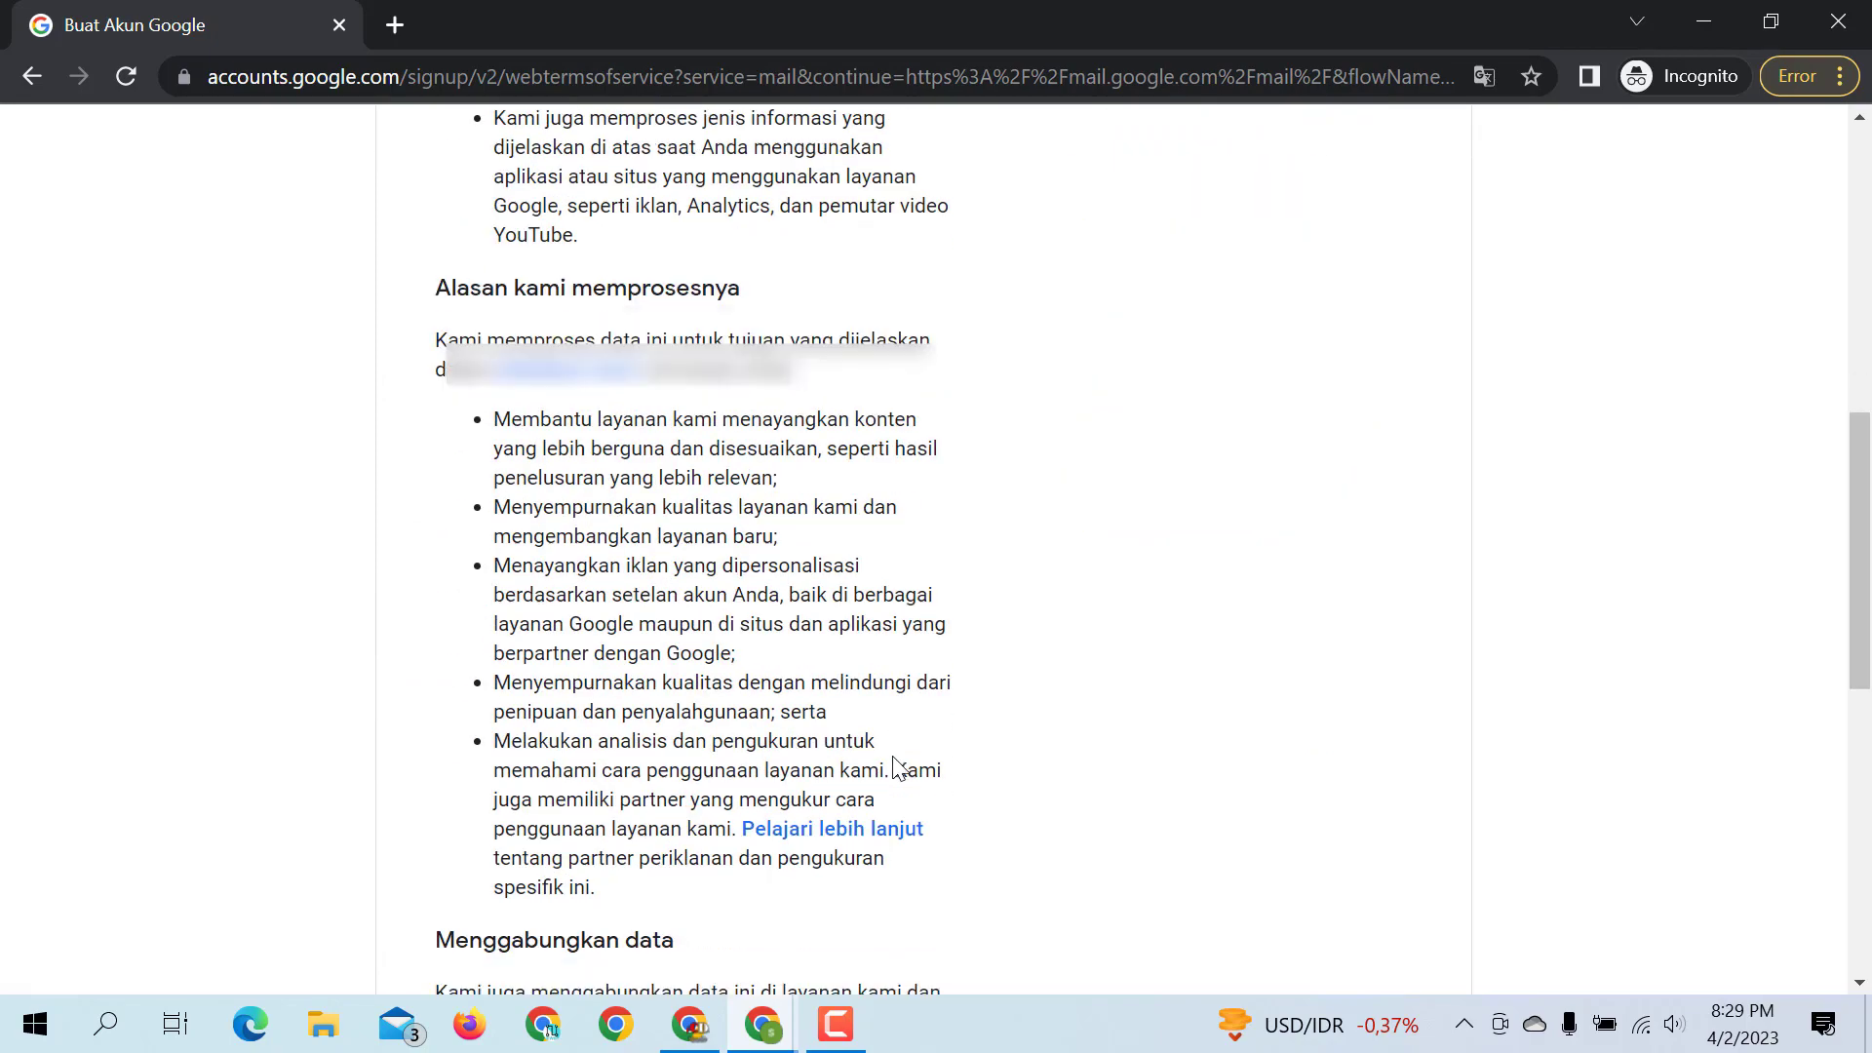
Step: Agree to the Privasi dan Persyaratan terms with 'Saya setuju' to create the account
left_click(921, 859)
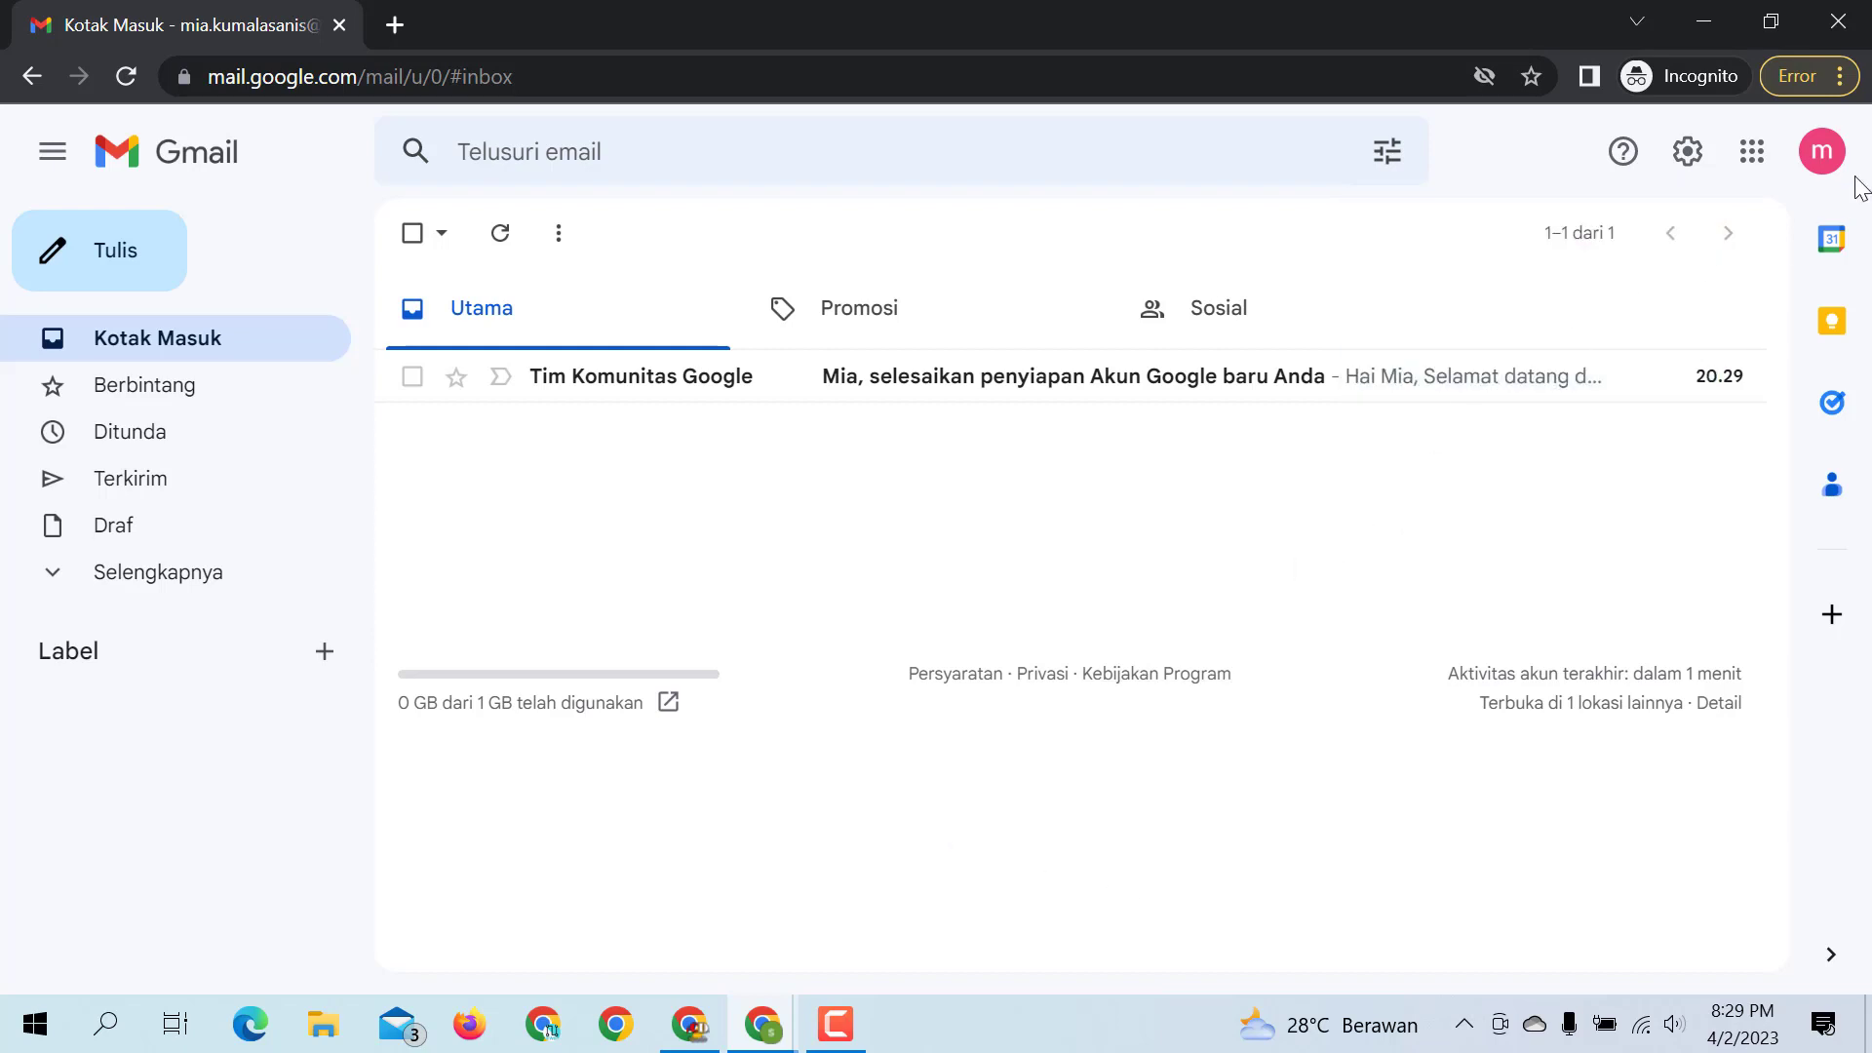
Step: Via Kelola Akun Google Anda, Info pribadi and Email, open the unverified Email pemulihan entry
left_click(1822, 151)
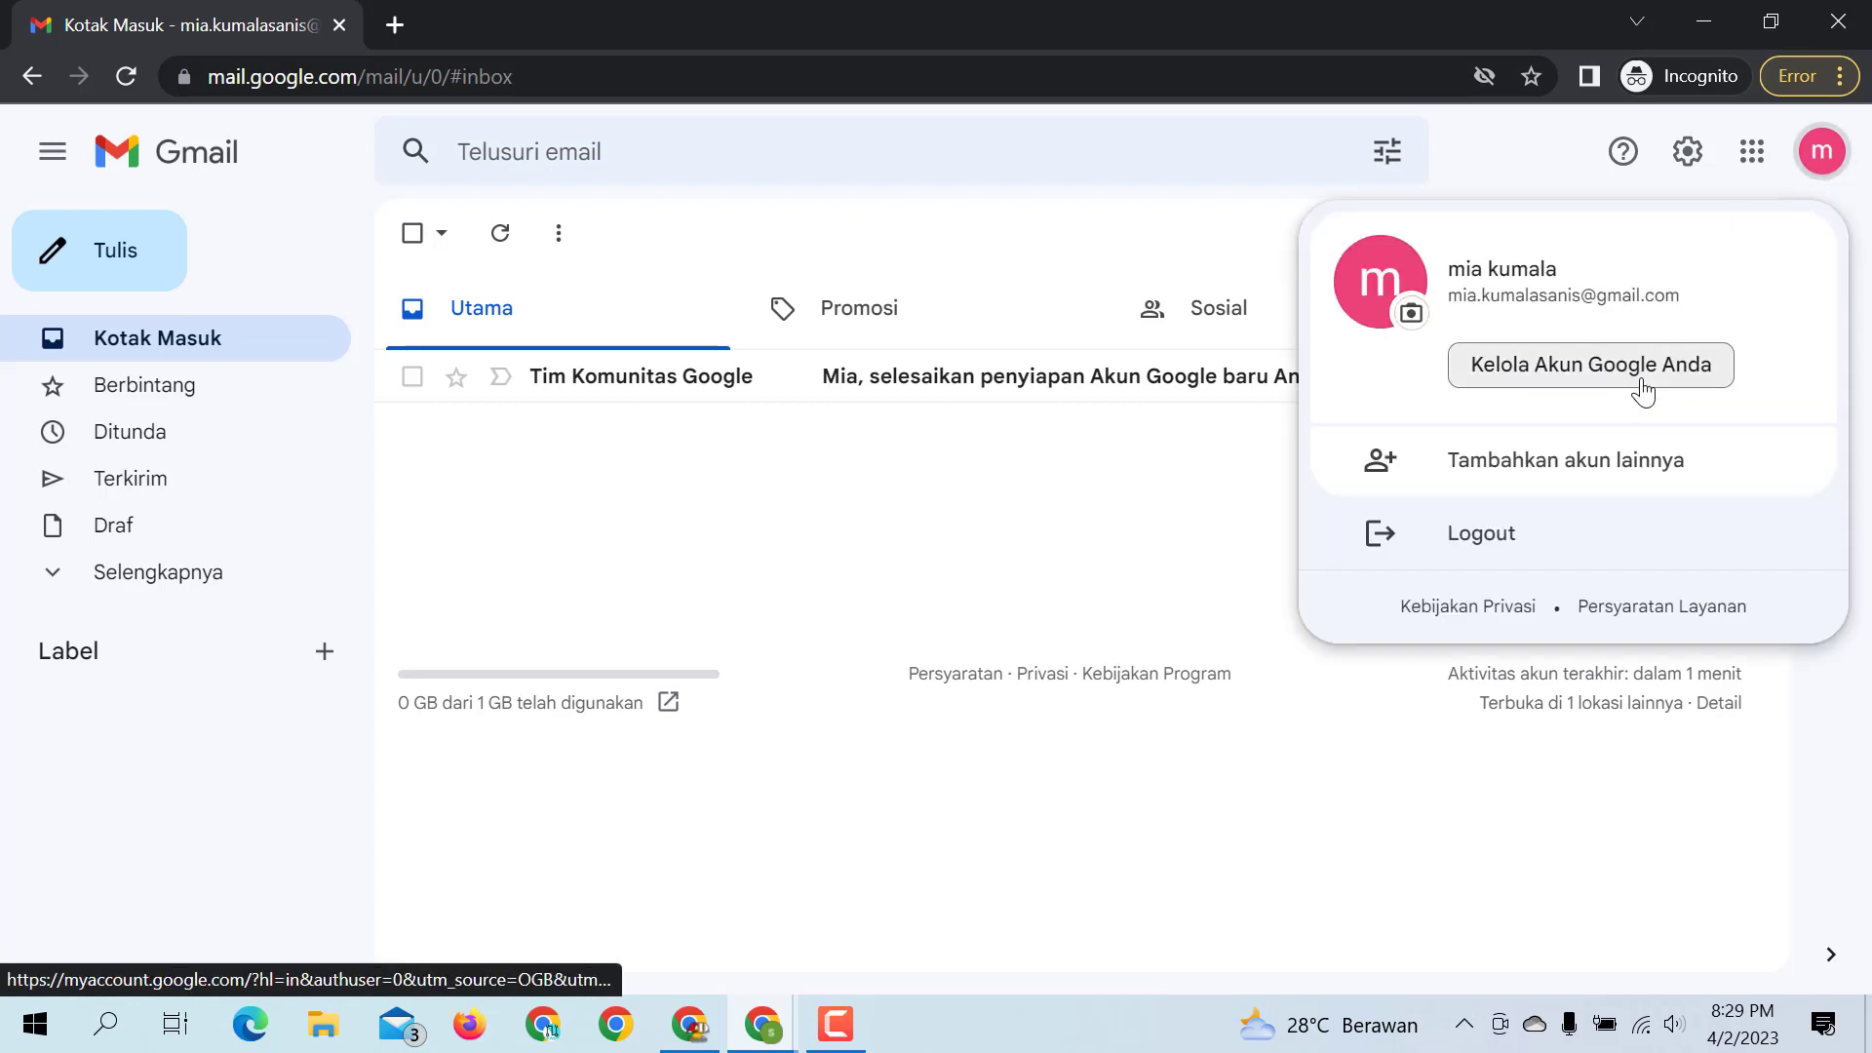
left_click(1644, 391)
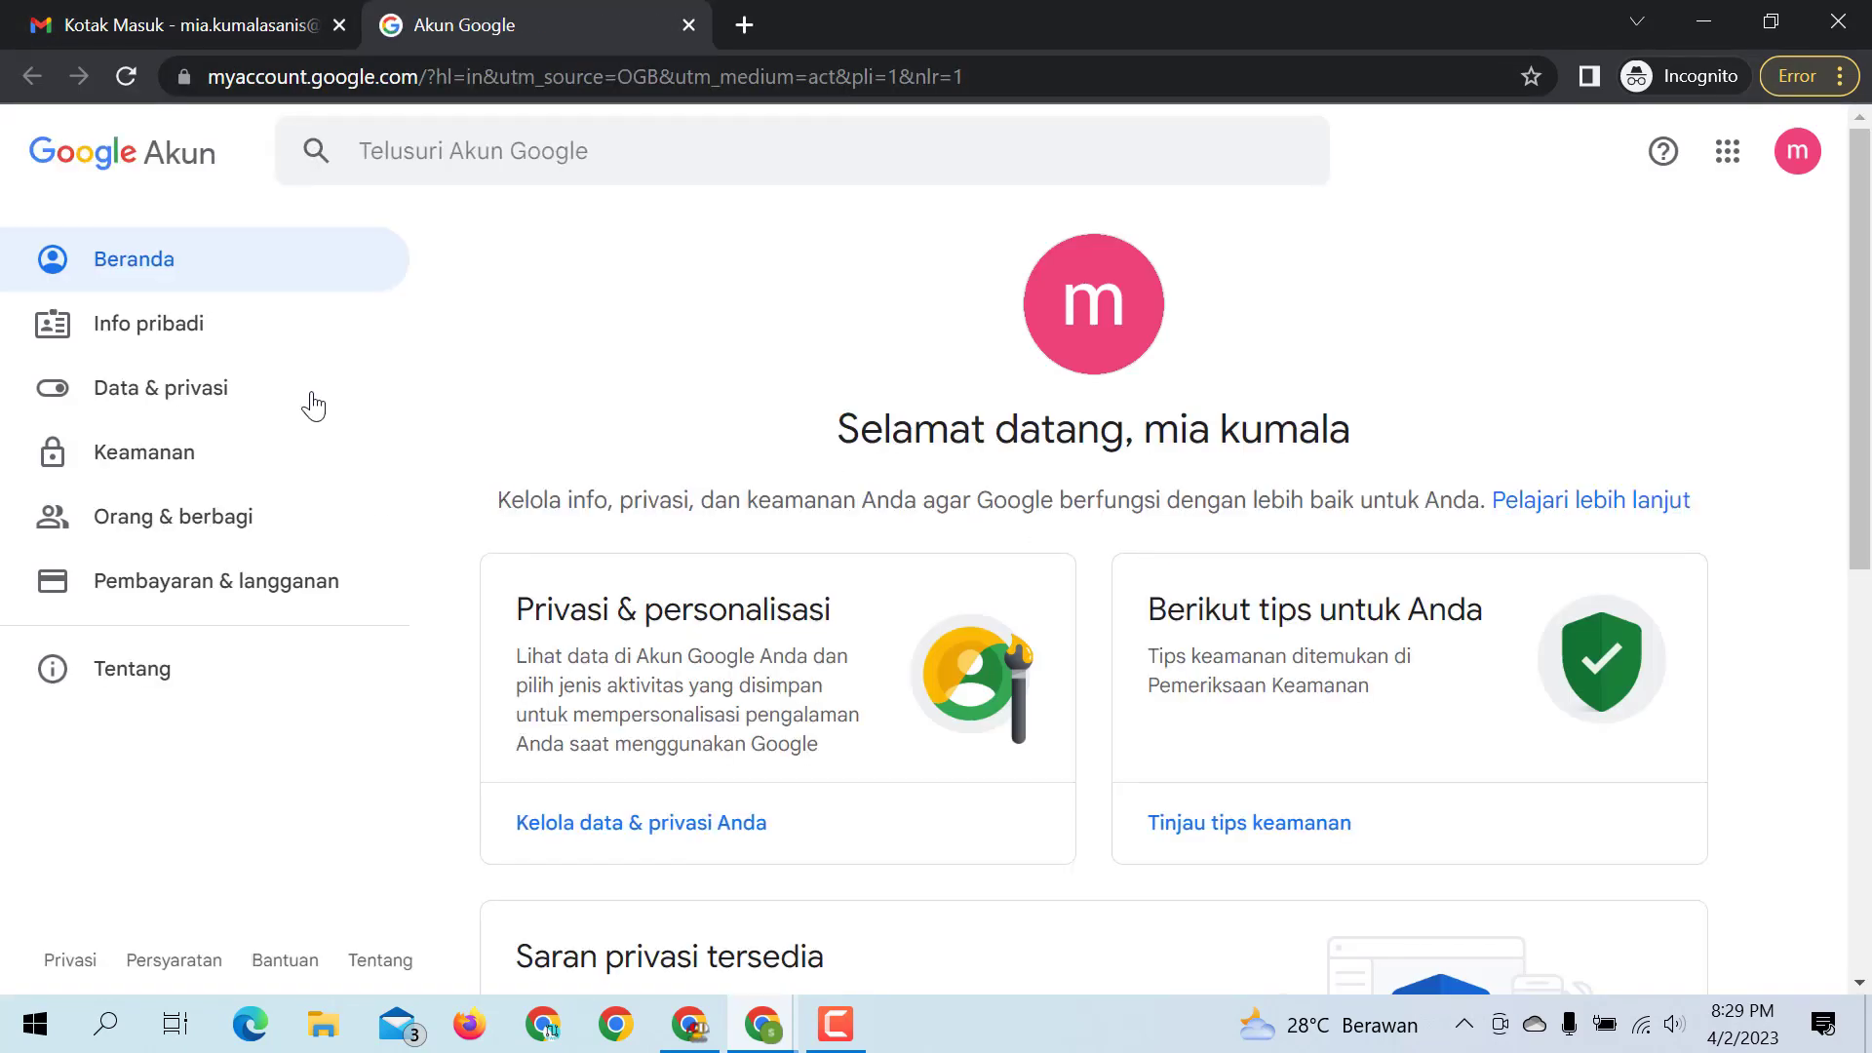
left_click(201, 340)
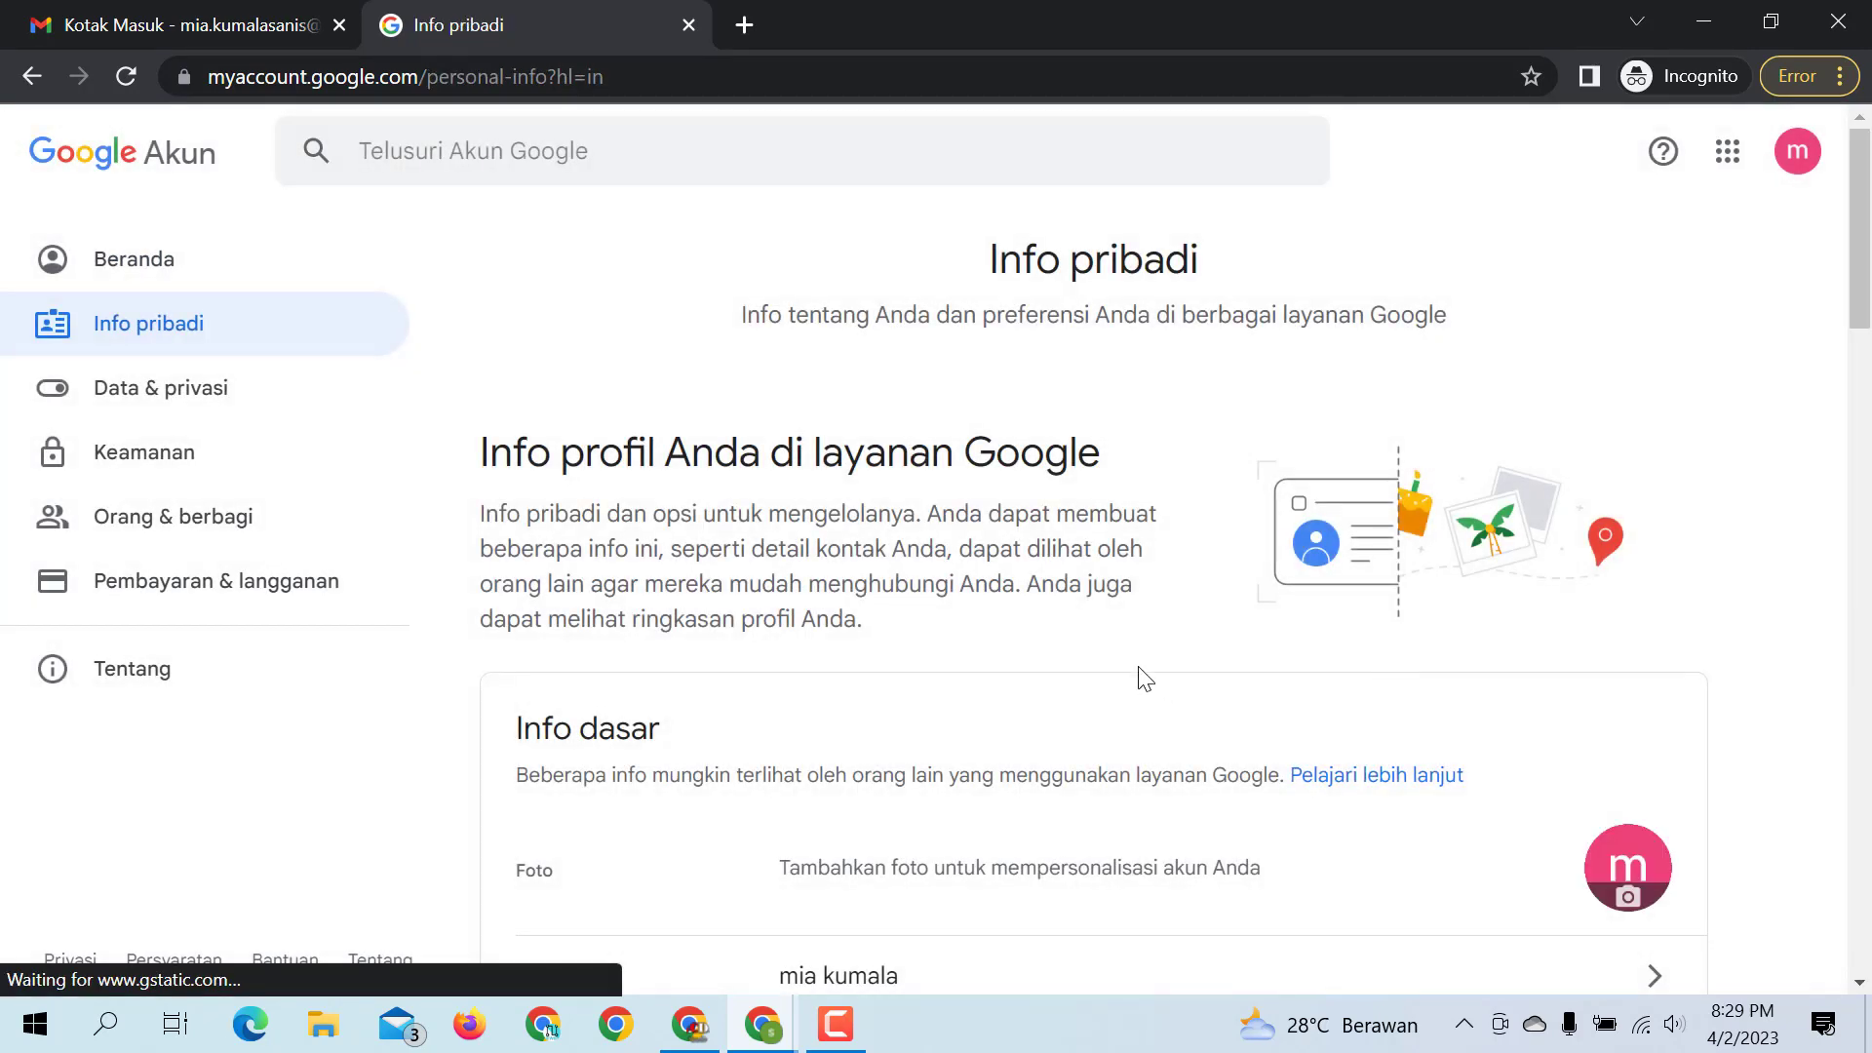
scroll(1111, 654, "down", 7)
left_click(1102, 639)
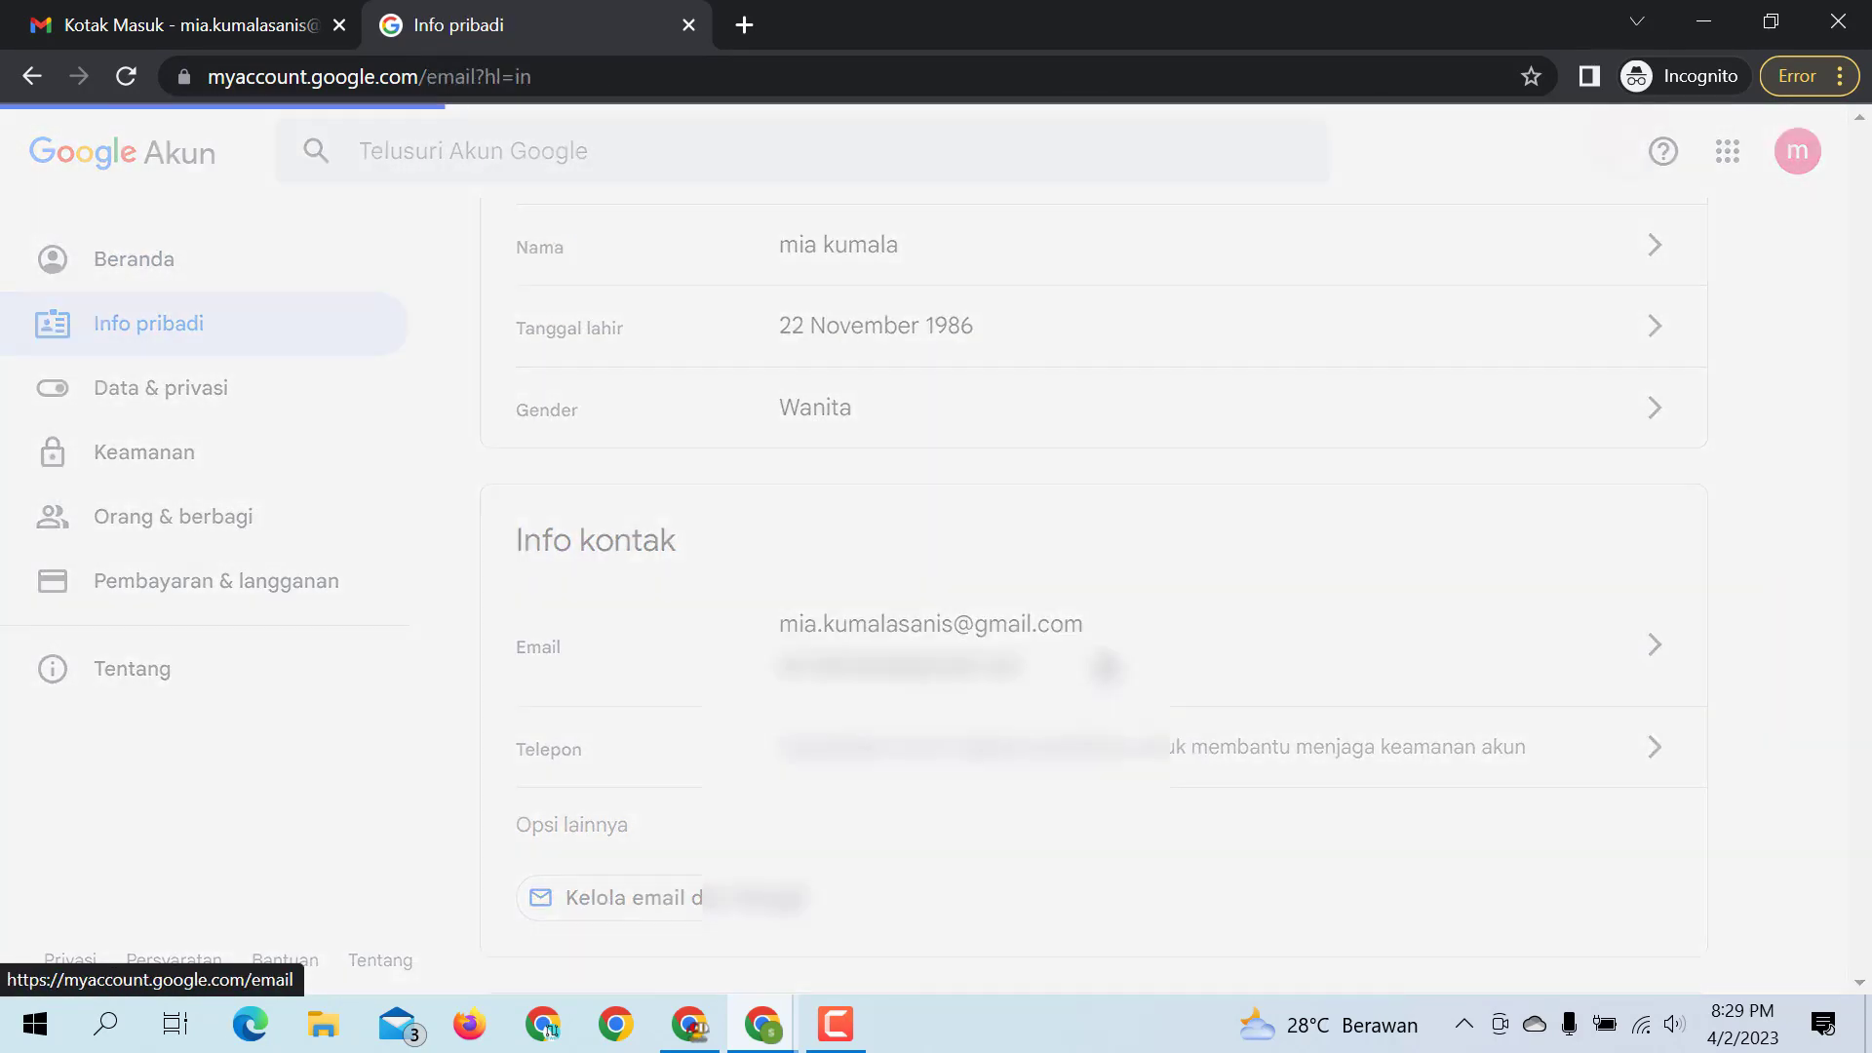
scroll(875, 580, "down", 6)
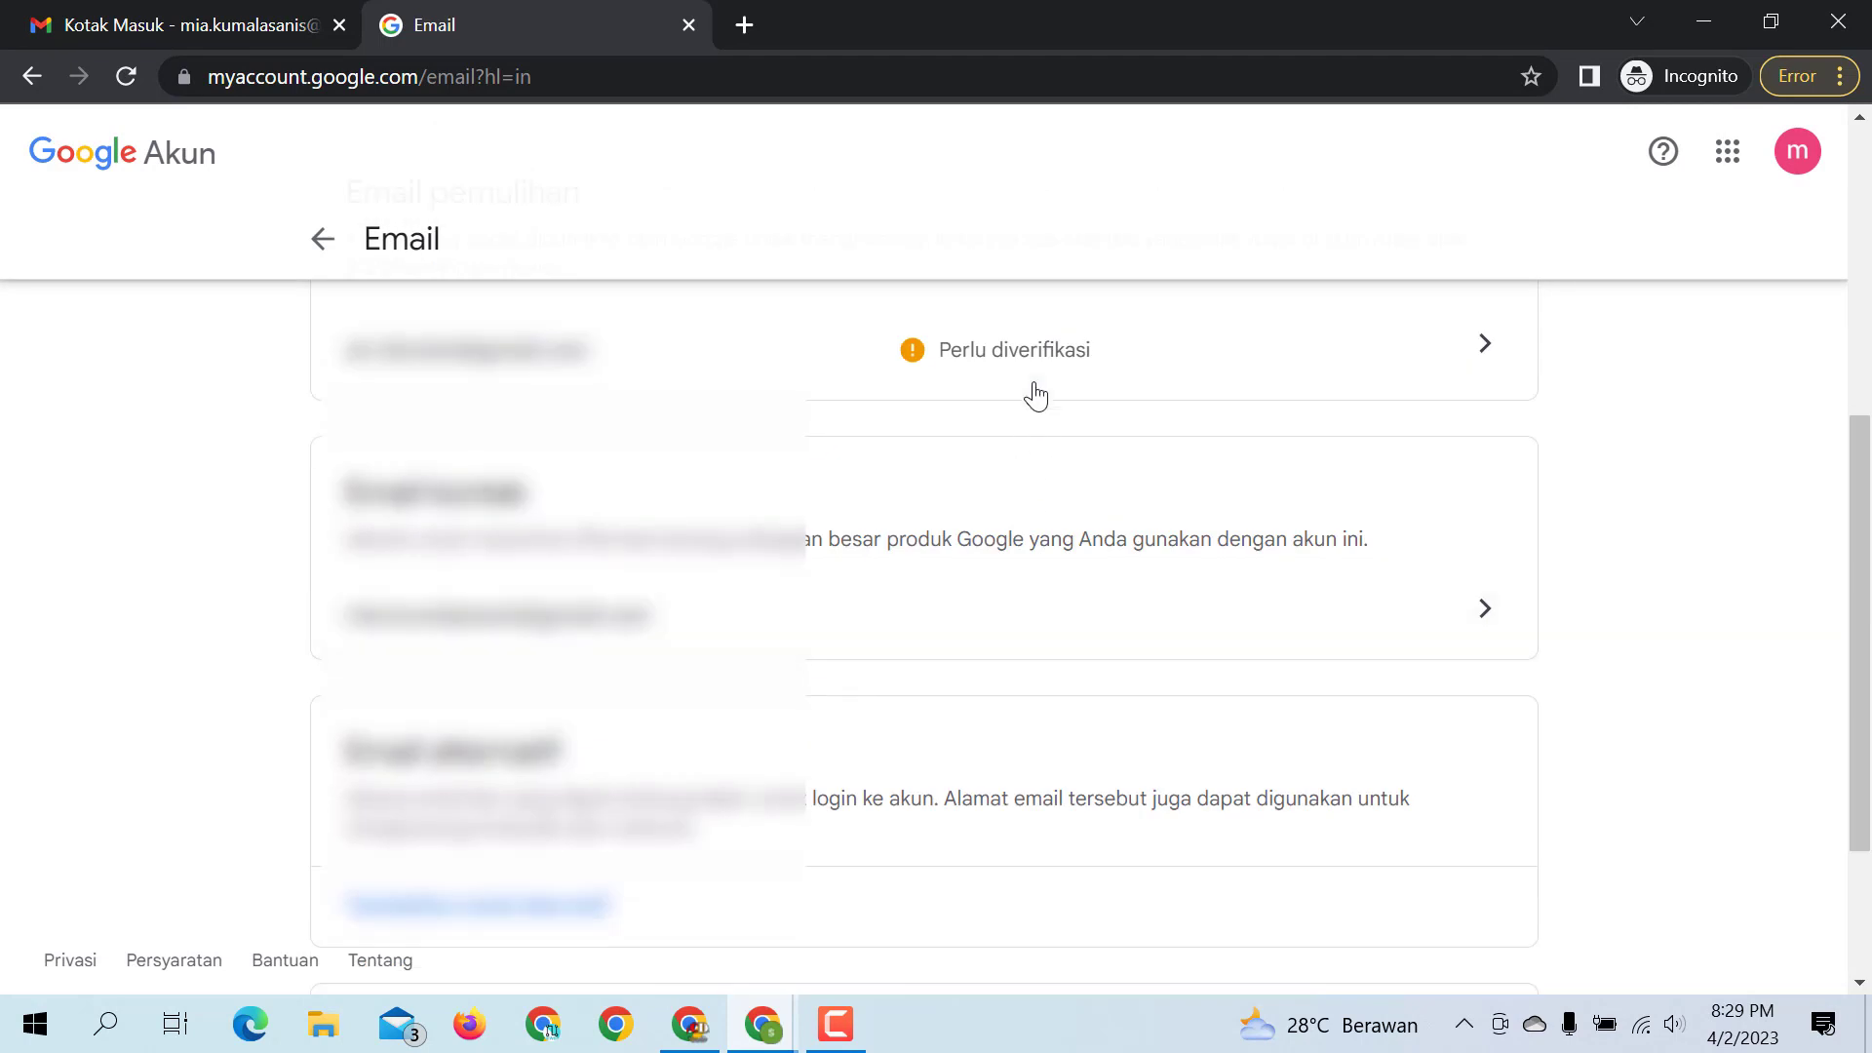
left_click(812, 668)
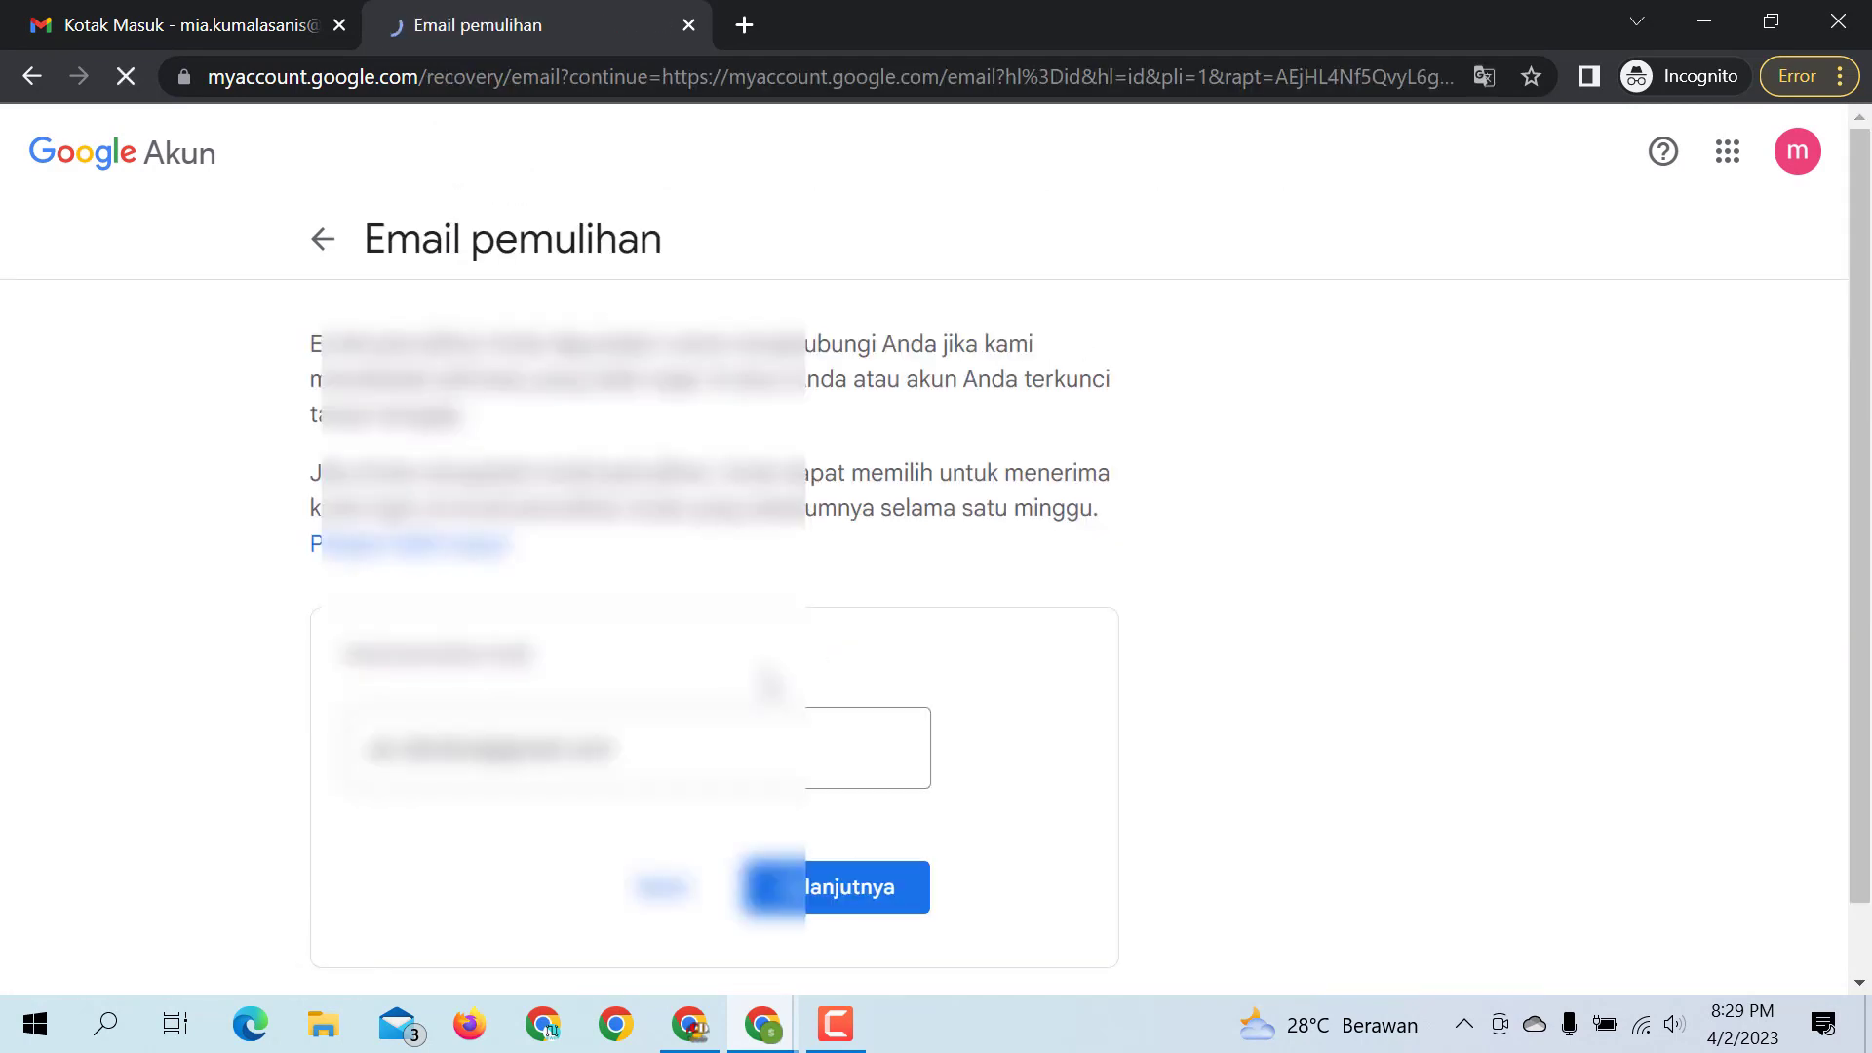
Step: Request a verification code, paste the six-digit code from the other window, and click Verifikasi
left_click(866, 903)
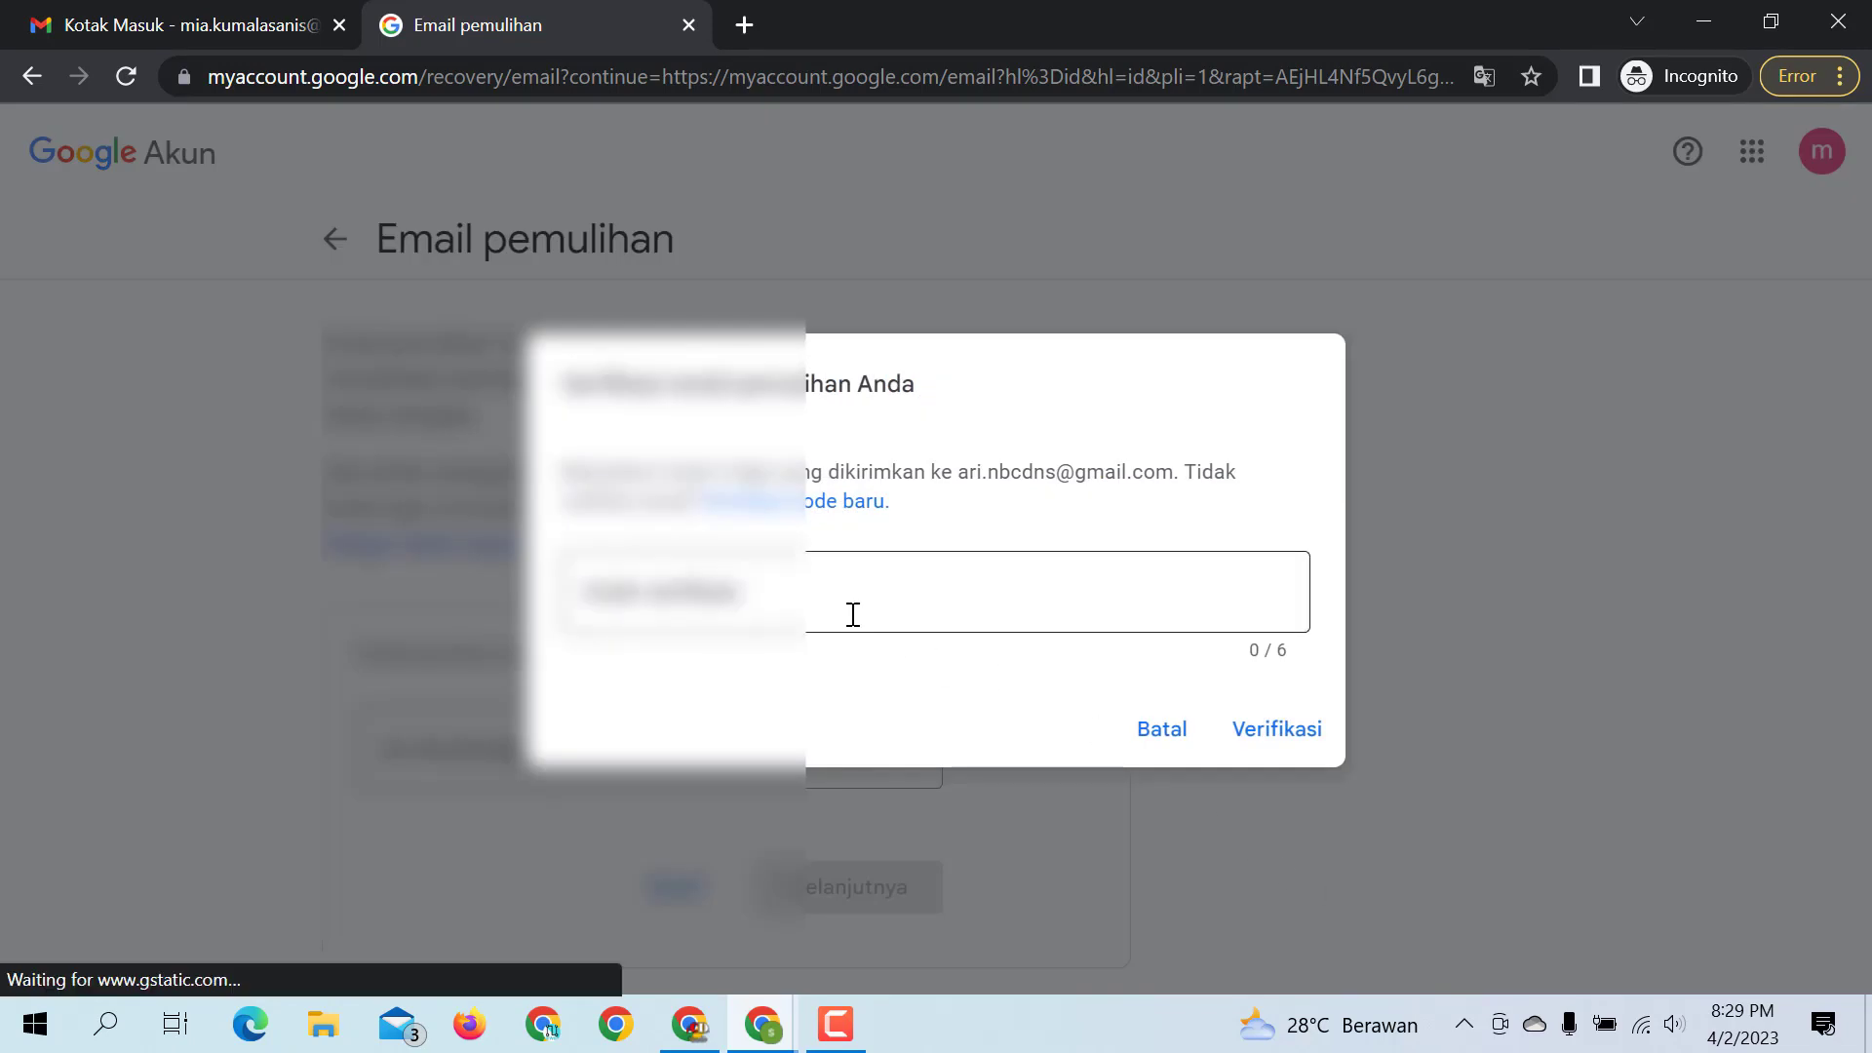
key("alt+Tab")
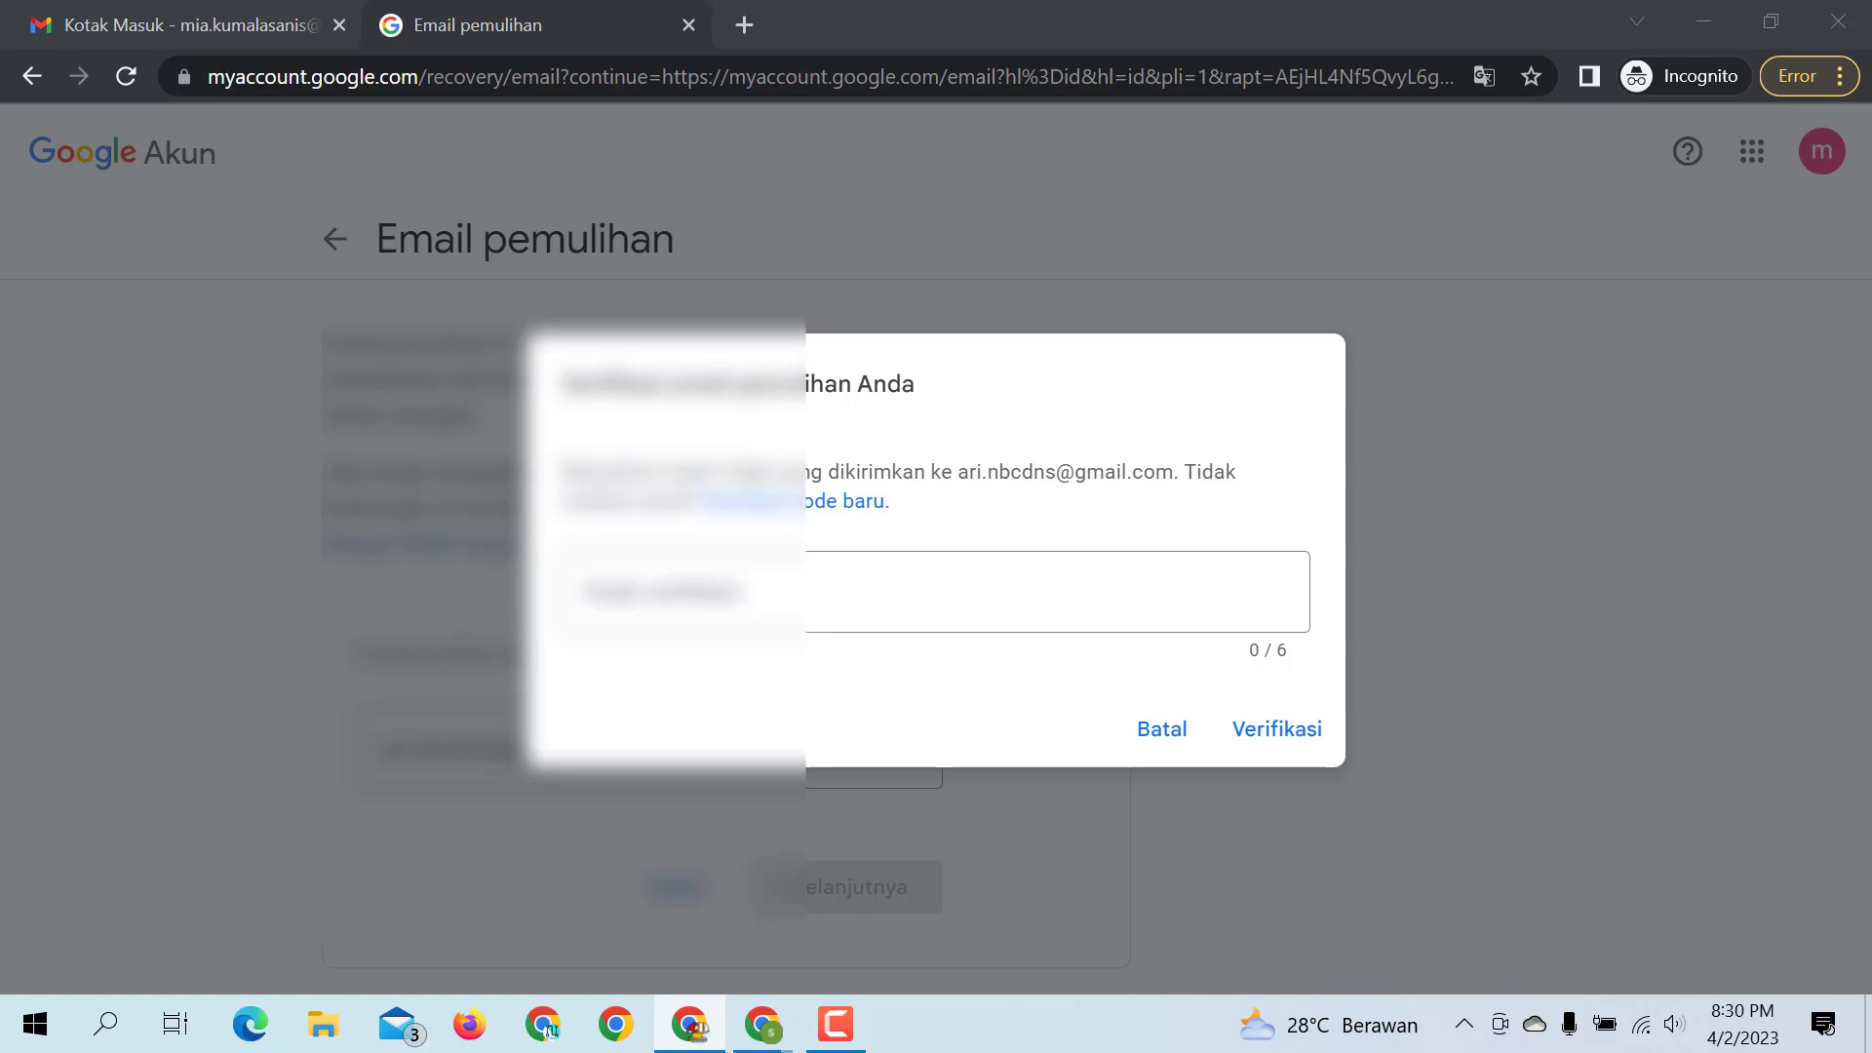
left_click(895, 609)
right_click(892, 610)
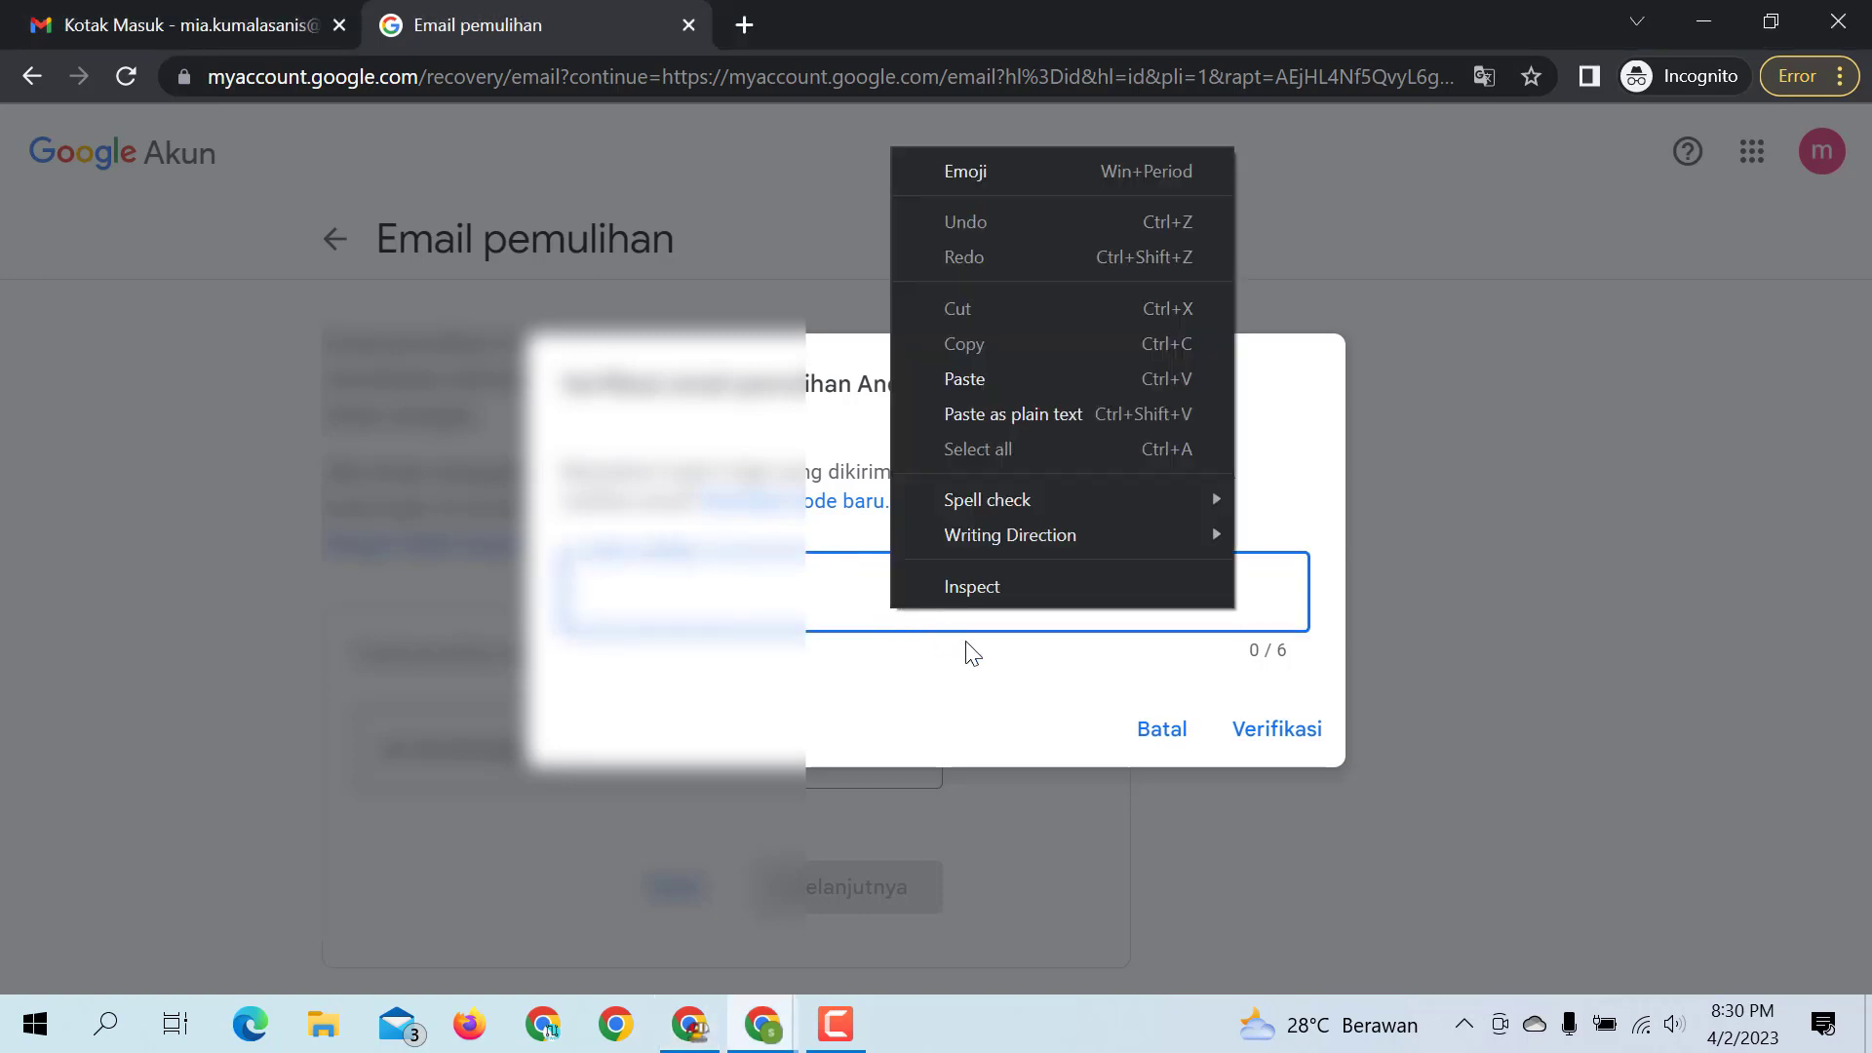
left_click(1016, 380)
left_click(1268, 731)
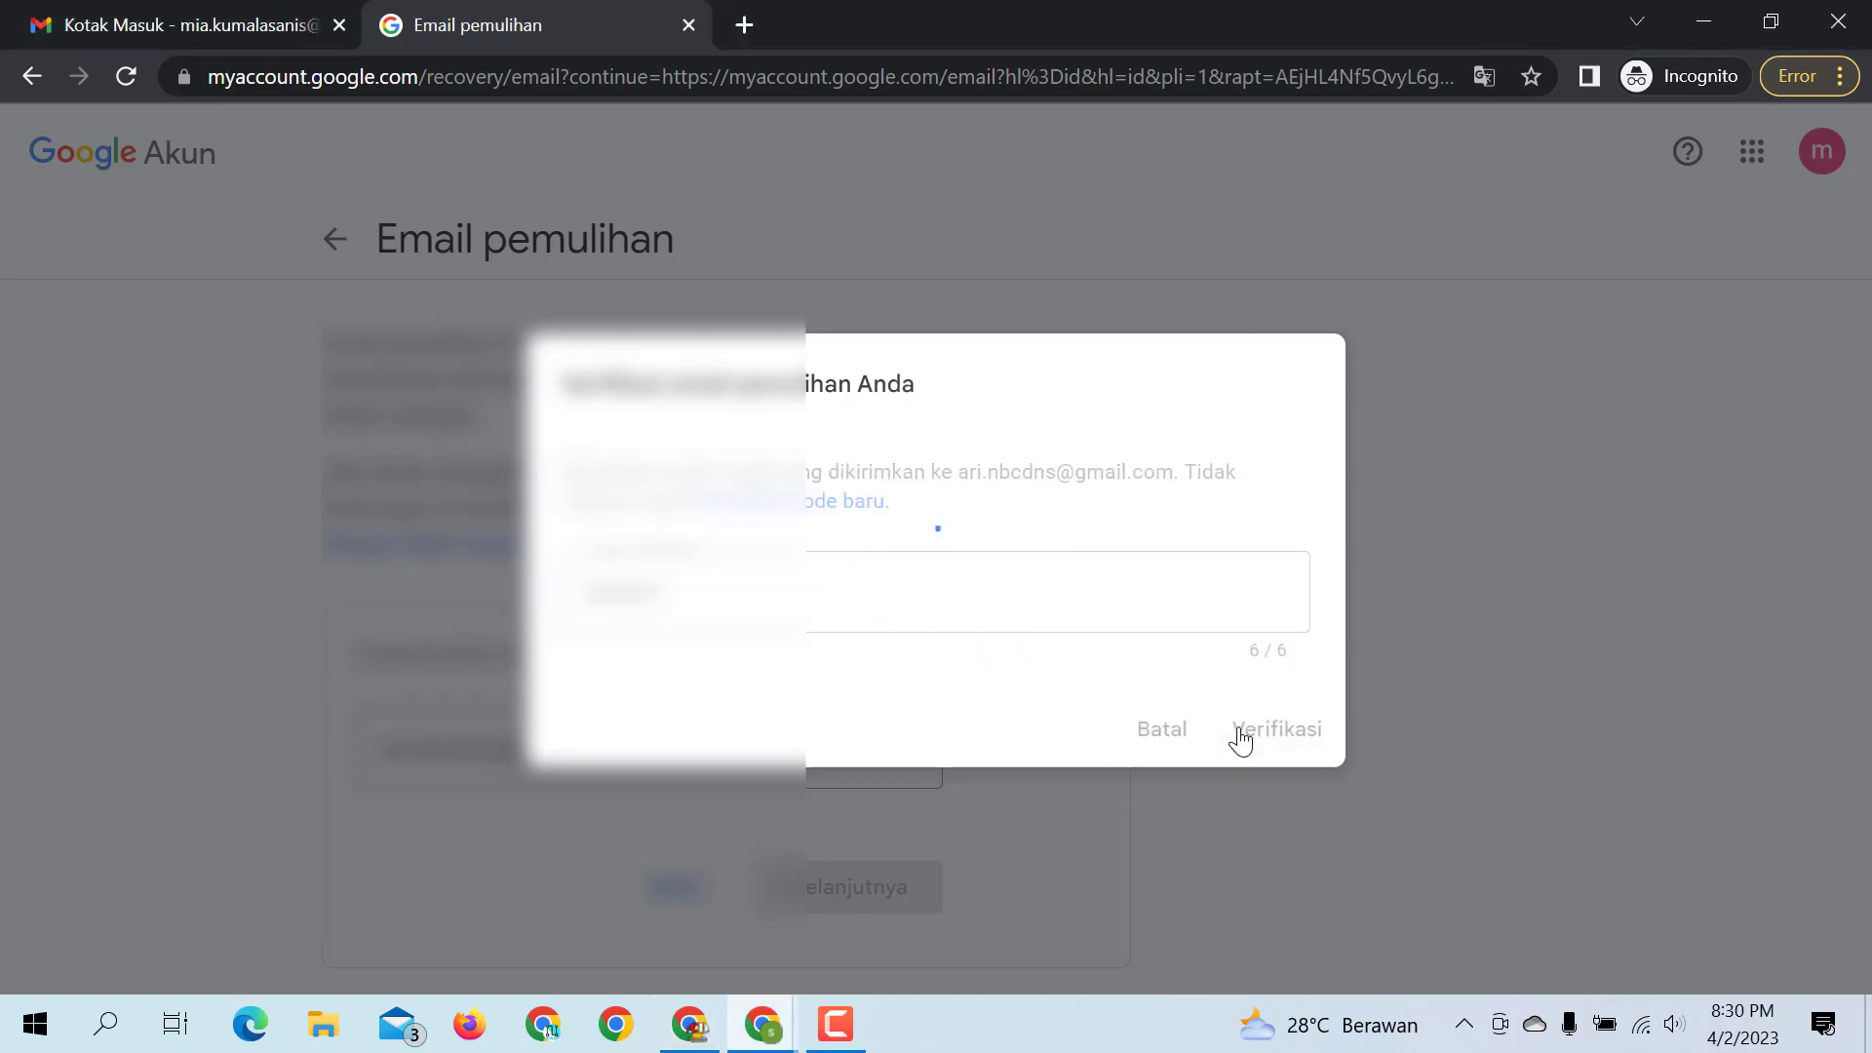
Step: Close the Google Account tab to return to the Gmail inbox showing the verification confirmation
scroll(846, 788, "down", 1)
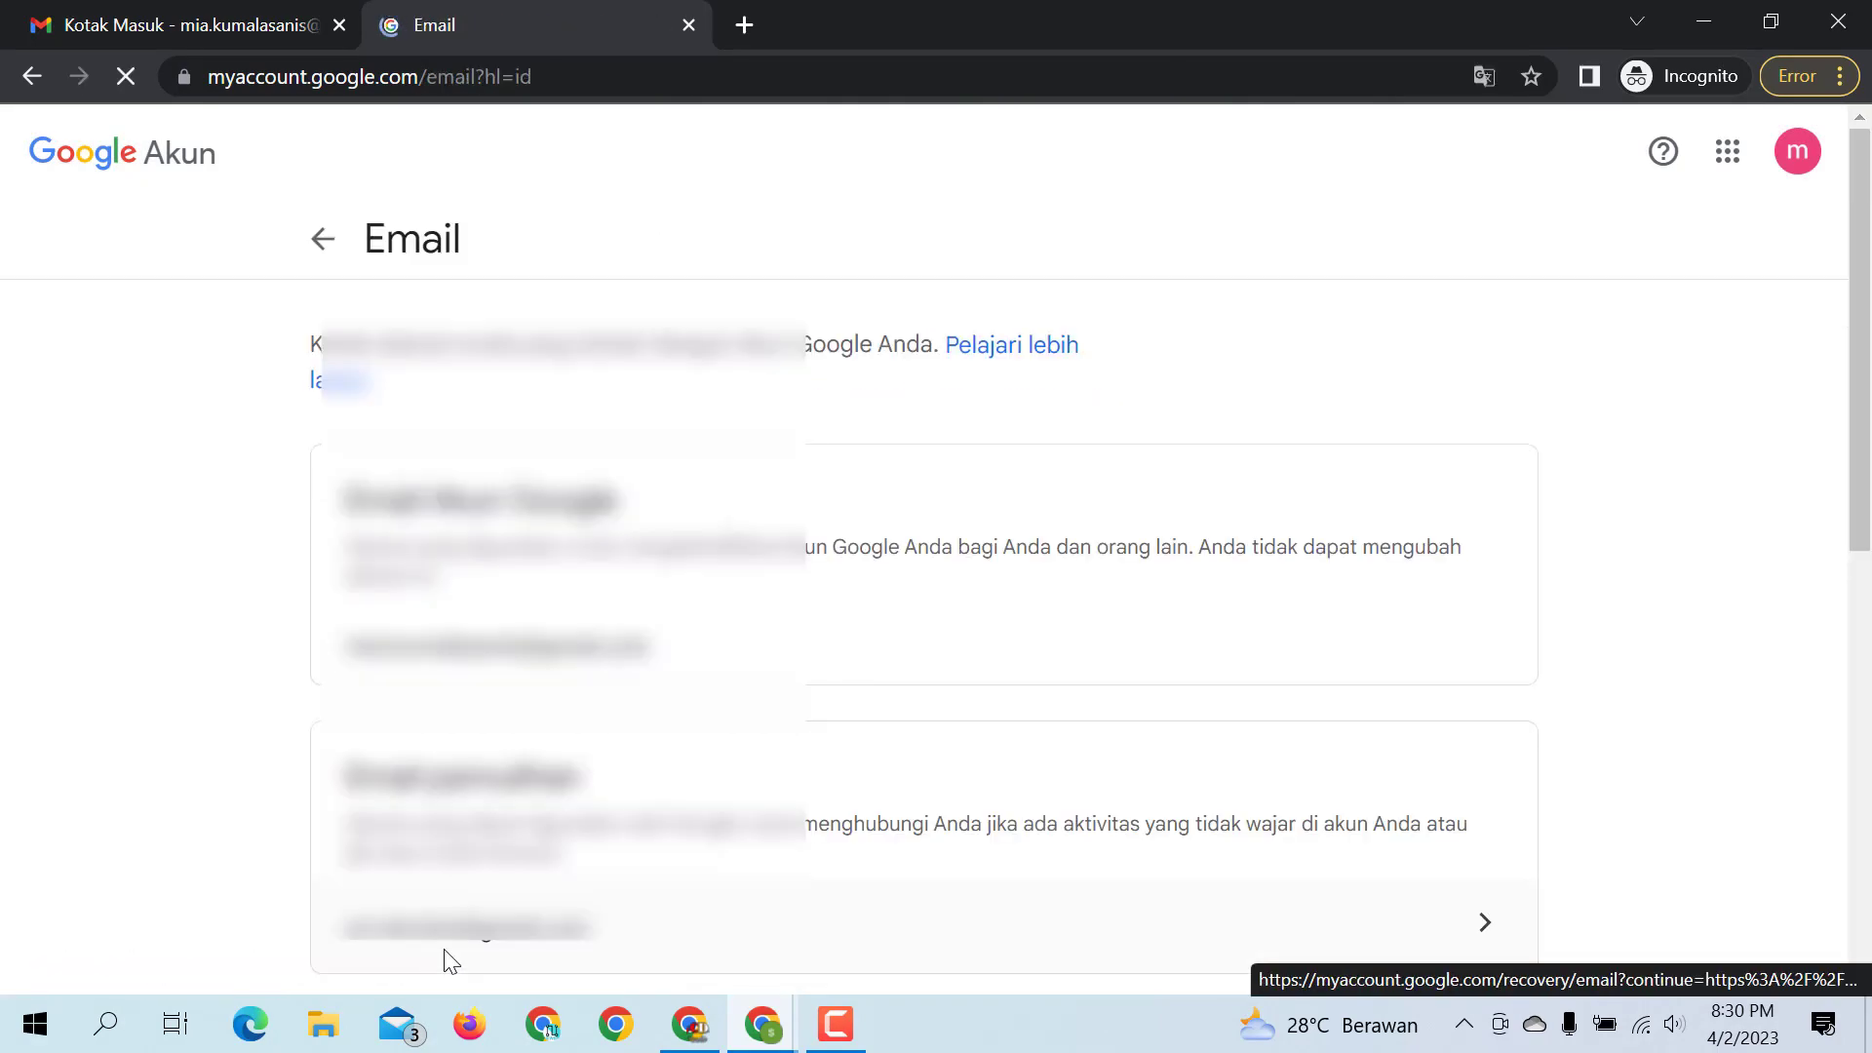
scroll(449, 956, "down", 5)
scroll(583, 566, "down", 3)
scroll(582, 566, "up", 3)
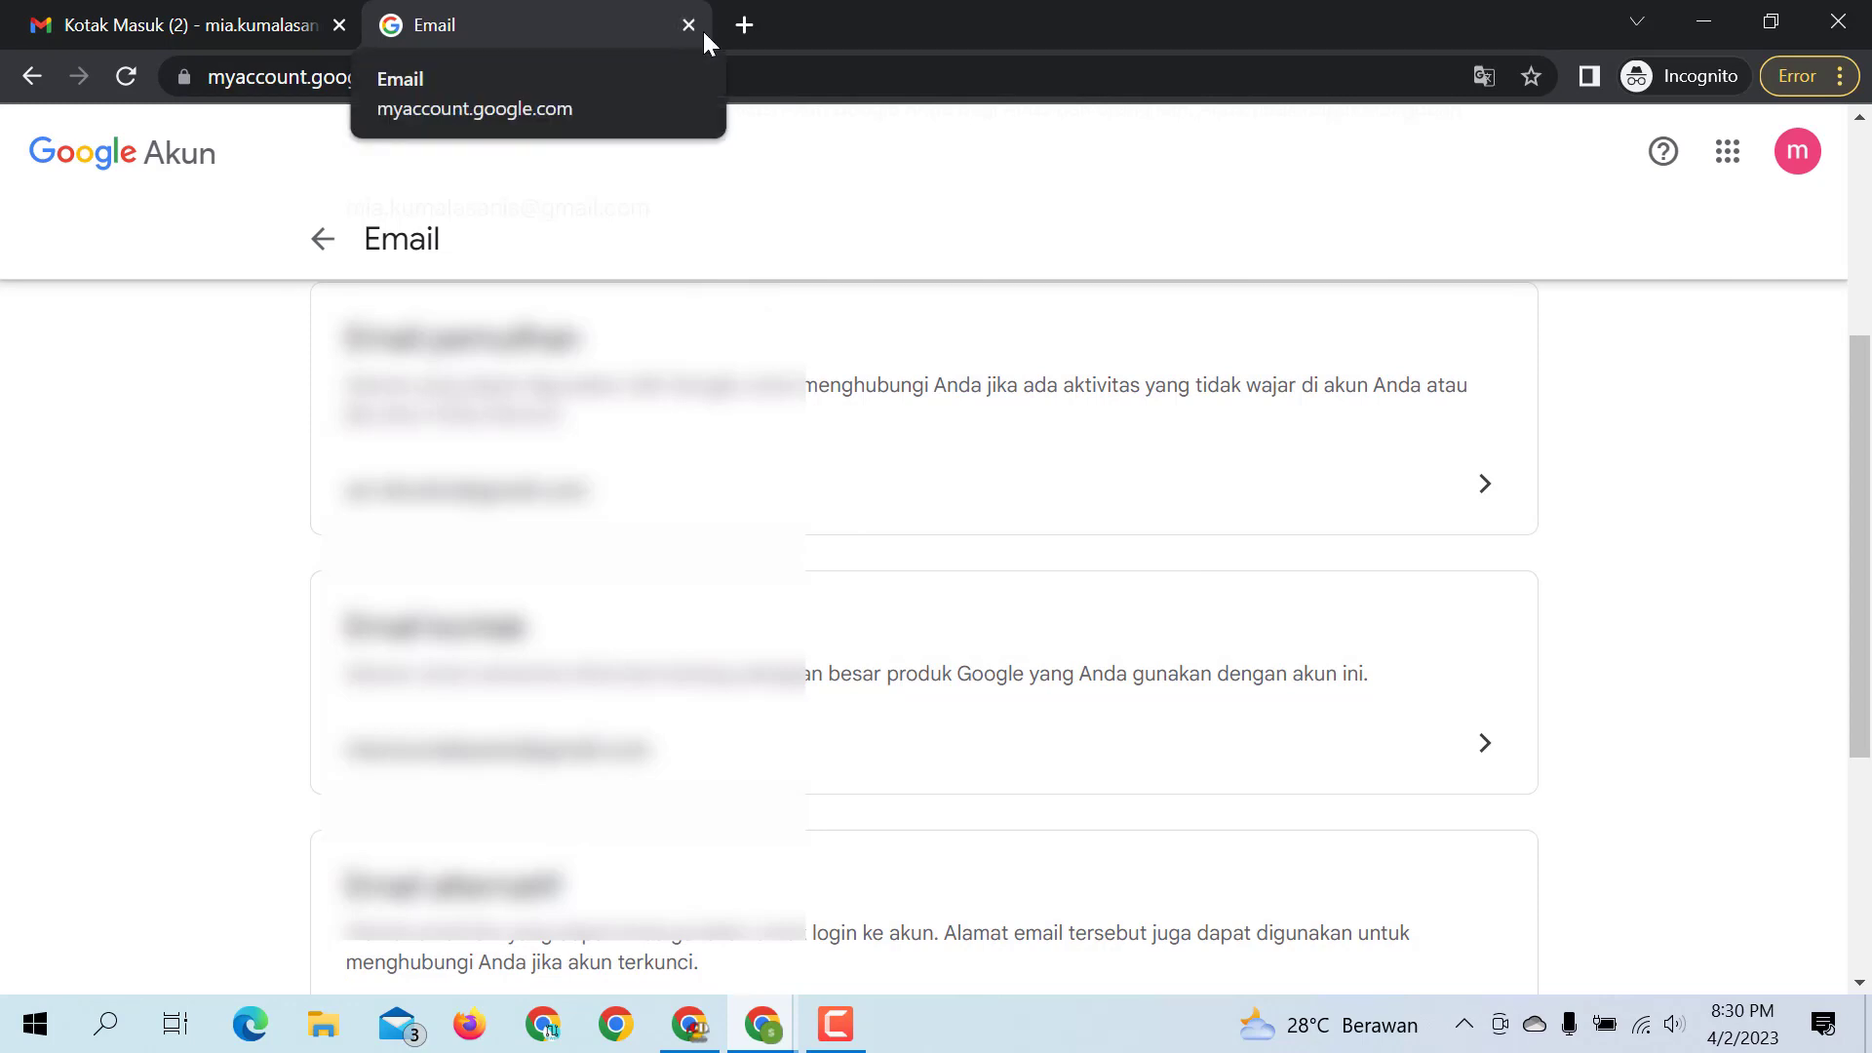
left_click(687, 27)
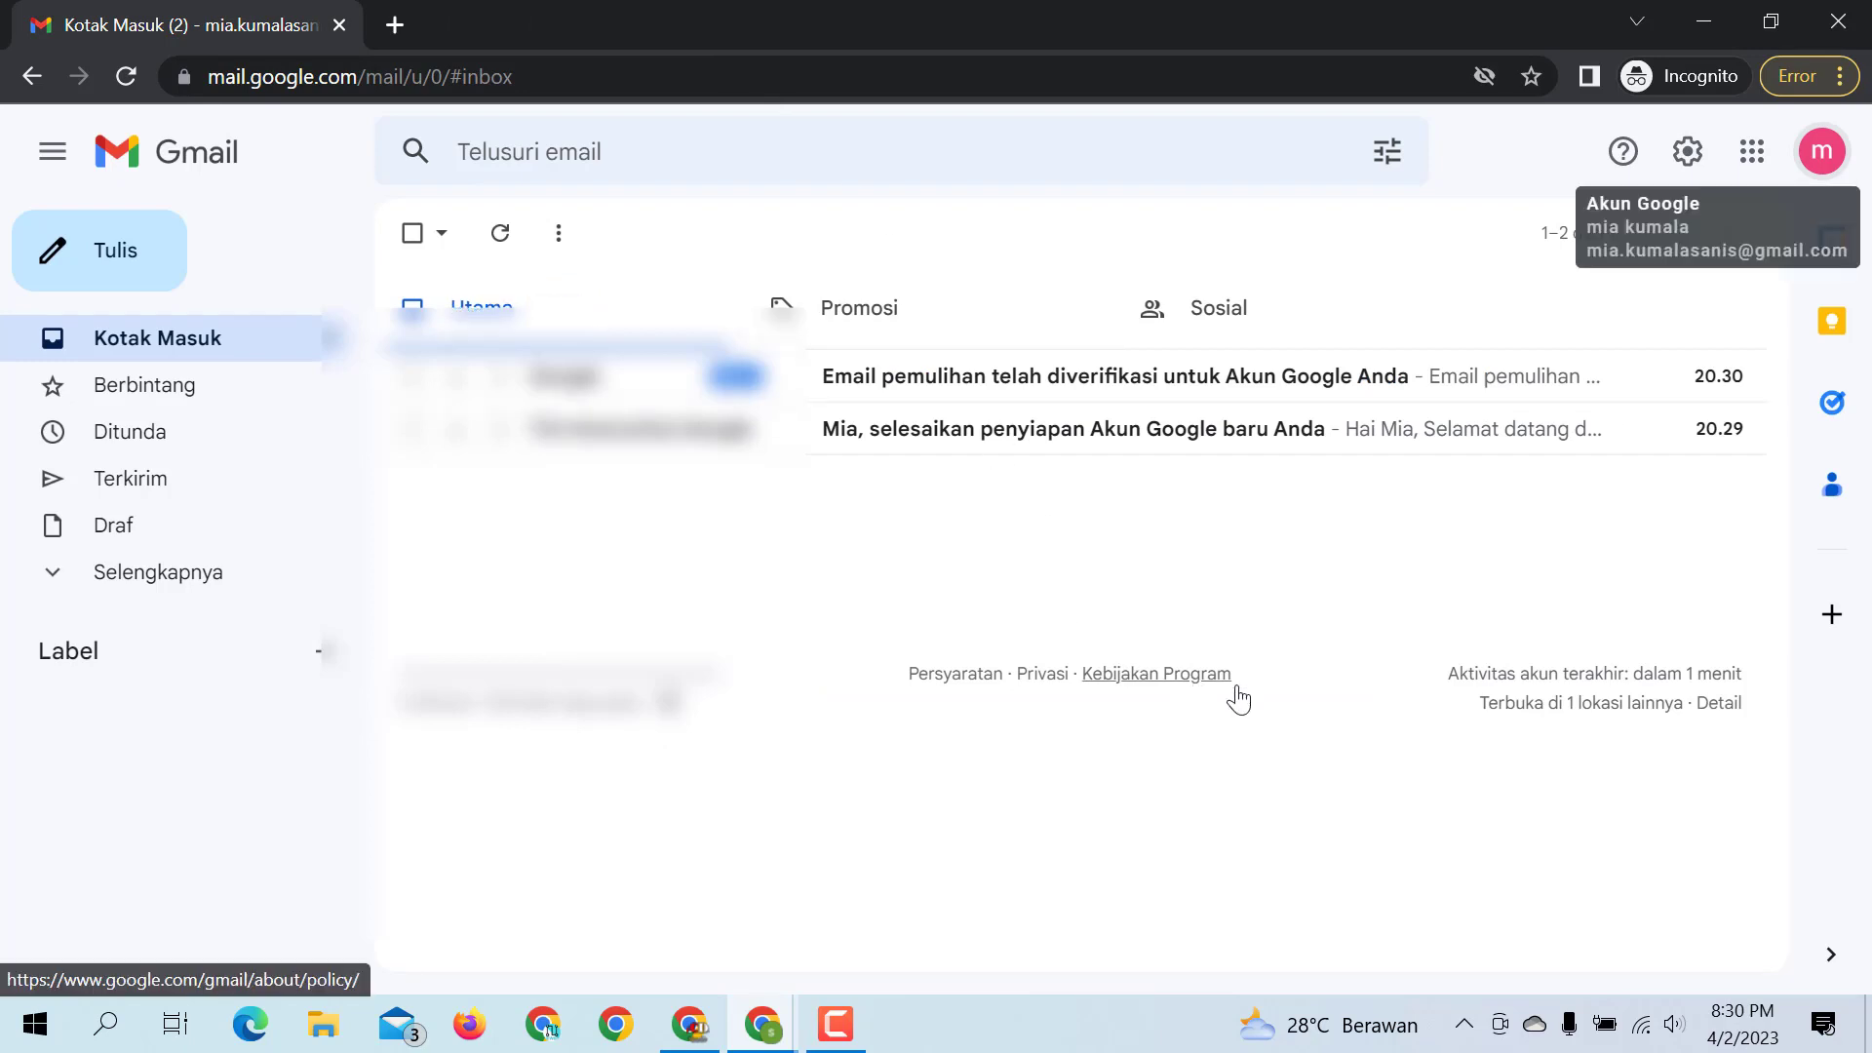